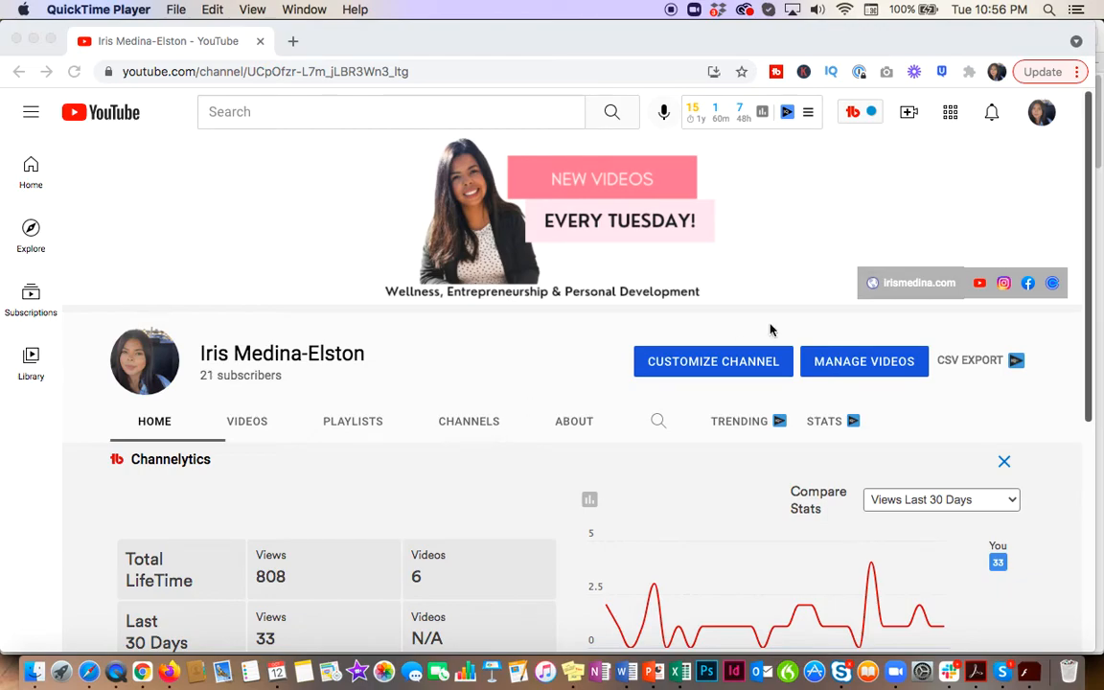
- Open YouTube Studio and show the Basic info settings of the channel customization
{"action": "left_click", "coordinate": [1042, 117]}
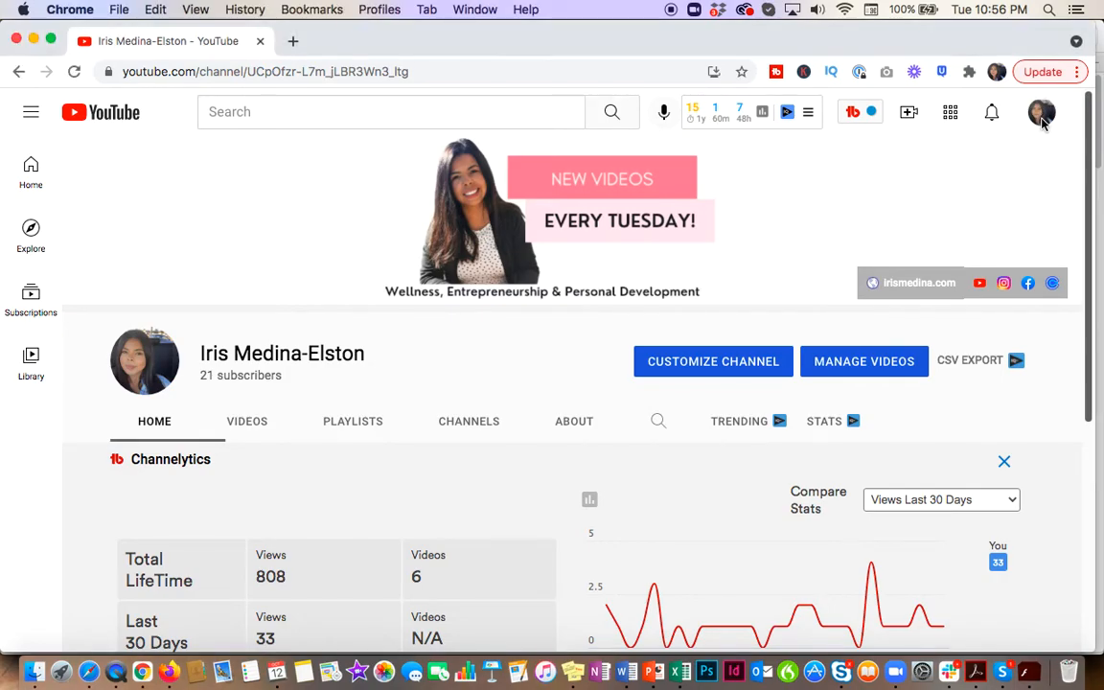
{"action": "left_click", "coordinate": [1042, 113]}
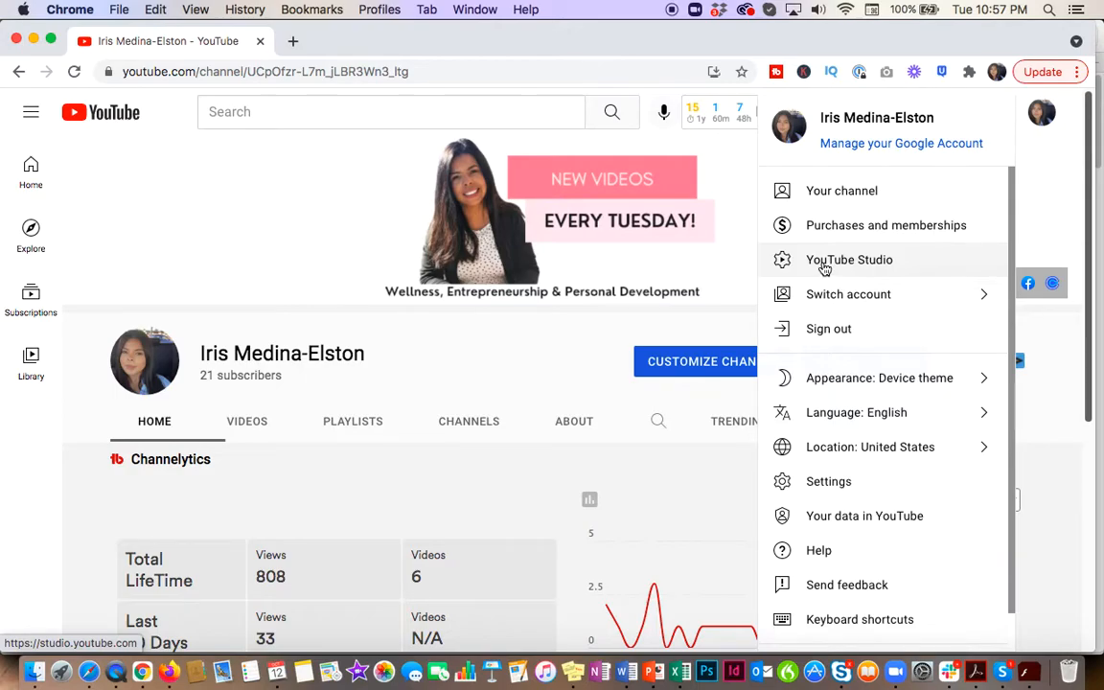
{"action": "left_click", "coordinate": [824, 267]}
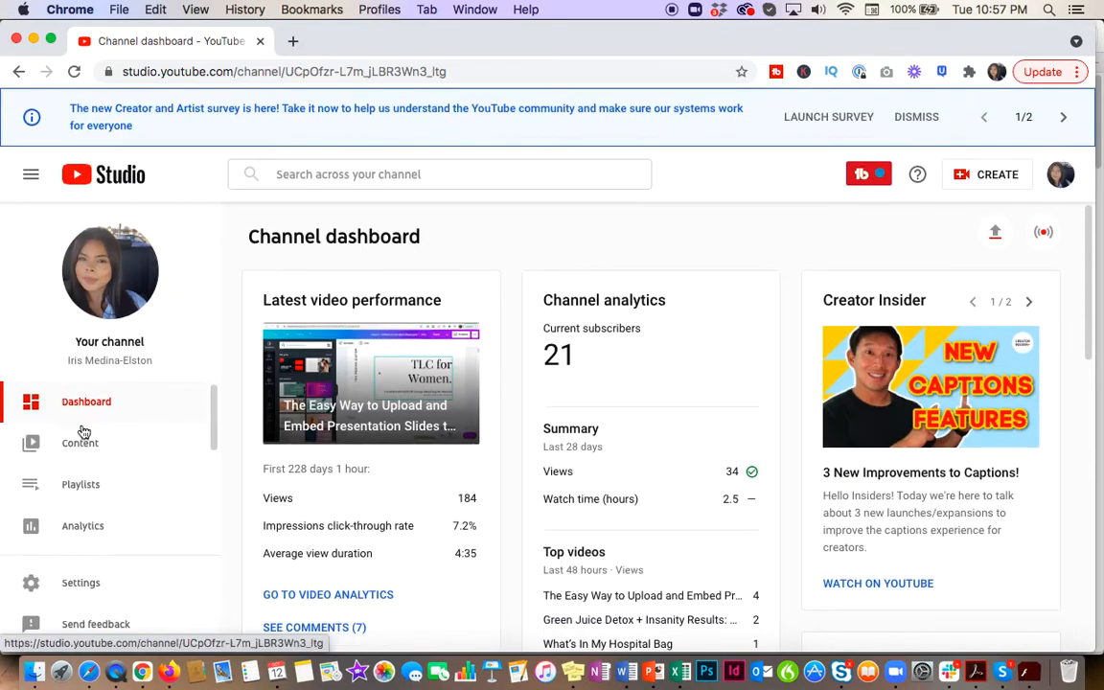
{"action": "scroll", "coordinate": [82, 467], "scroll_direction": "down", "scroll_amount": 5}
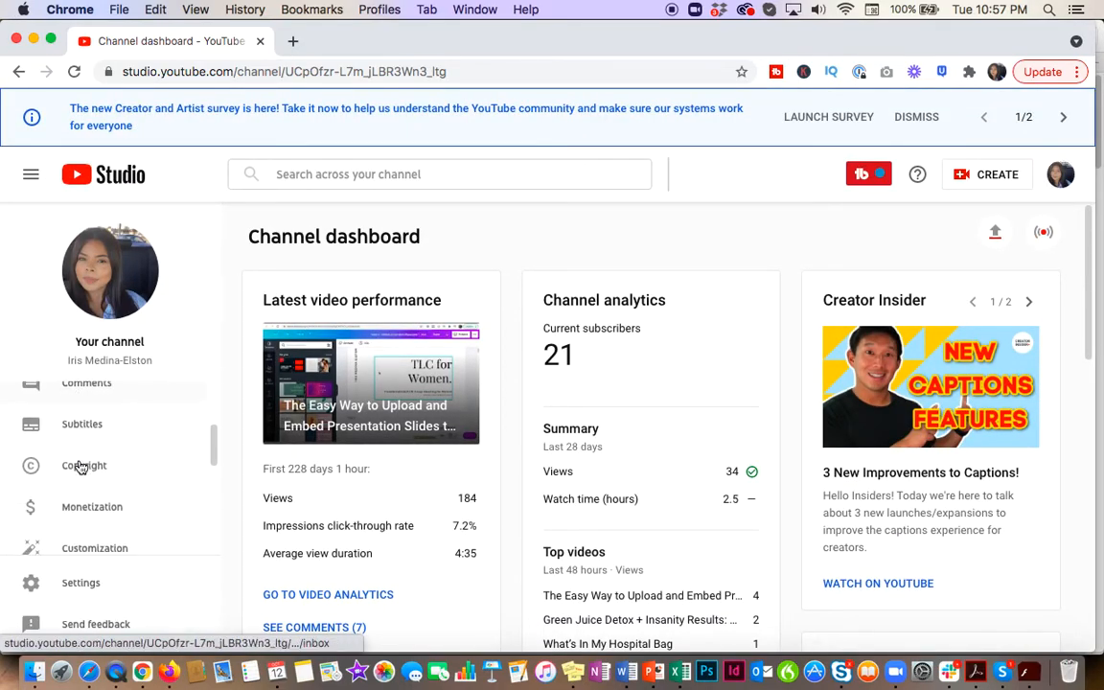
{"action": "left_click", "coordinate": [81, 467]}
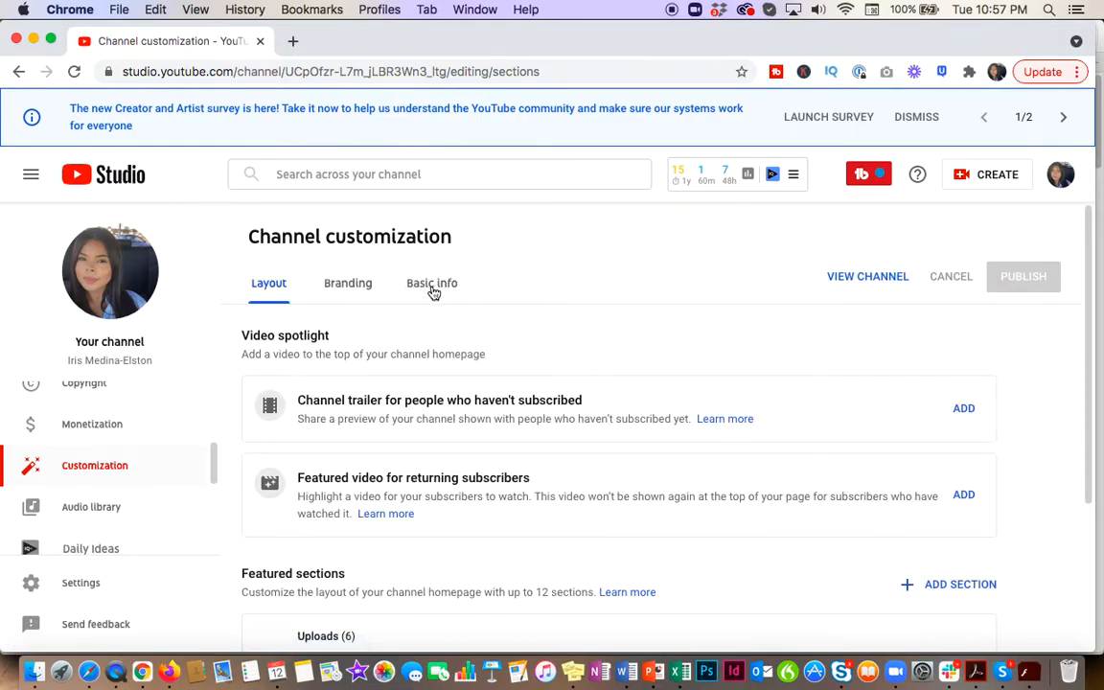
{"action": "left_click", "coordinate": [441, 287]}
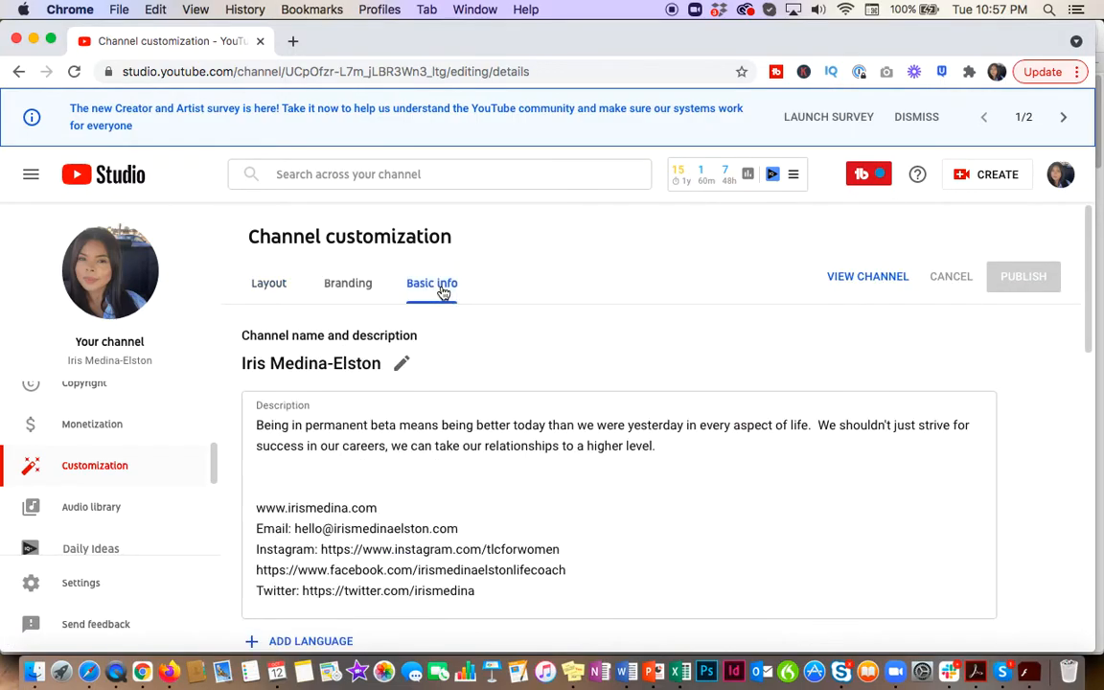
- Examine the channel's Links section and compare it with the banner icons on the public channel page
{"action": "scroll", "coordinate": [579, 480], "scroll_direction": "down", "scroll_amount": 1}
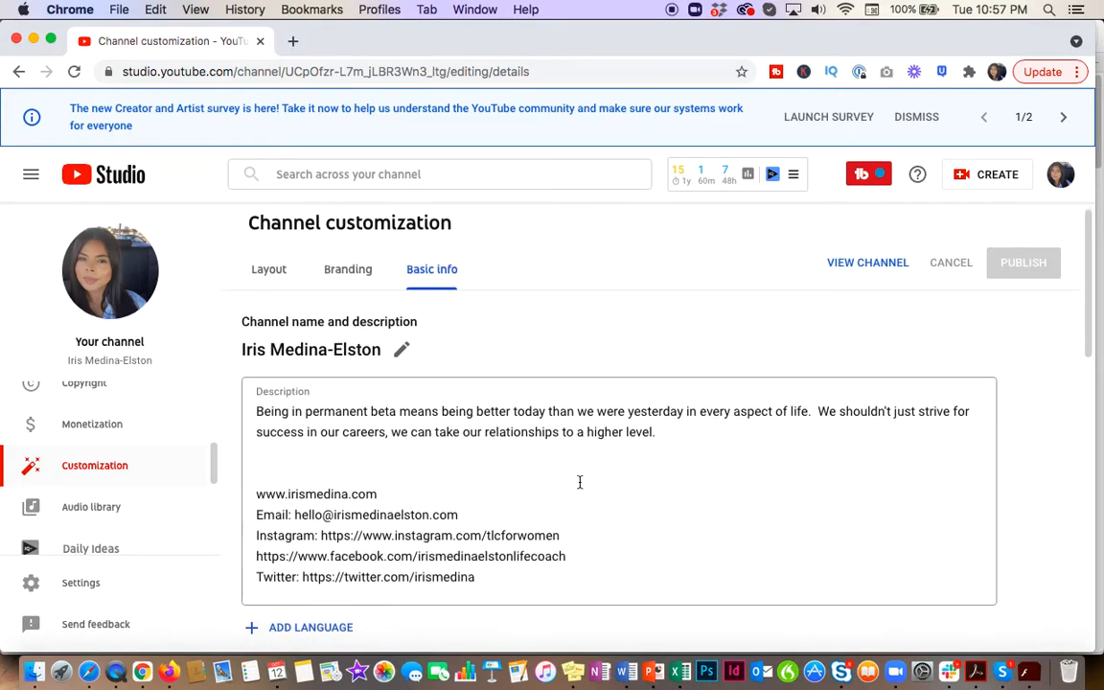
{"action": "scroll", "coordinate": [579, 482], "scroll_direction": "down", "scroll_amount": 8}
{"action": "scroll", "coordinate": [581, 486], "scroll_direction": "down", "scroll_amount": 2}
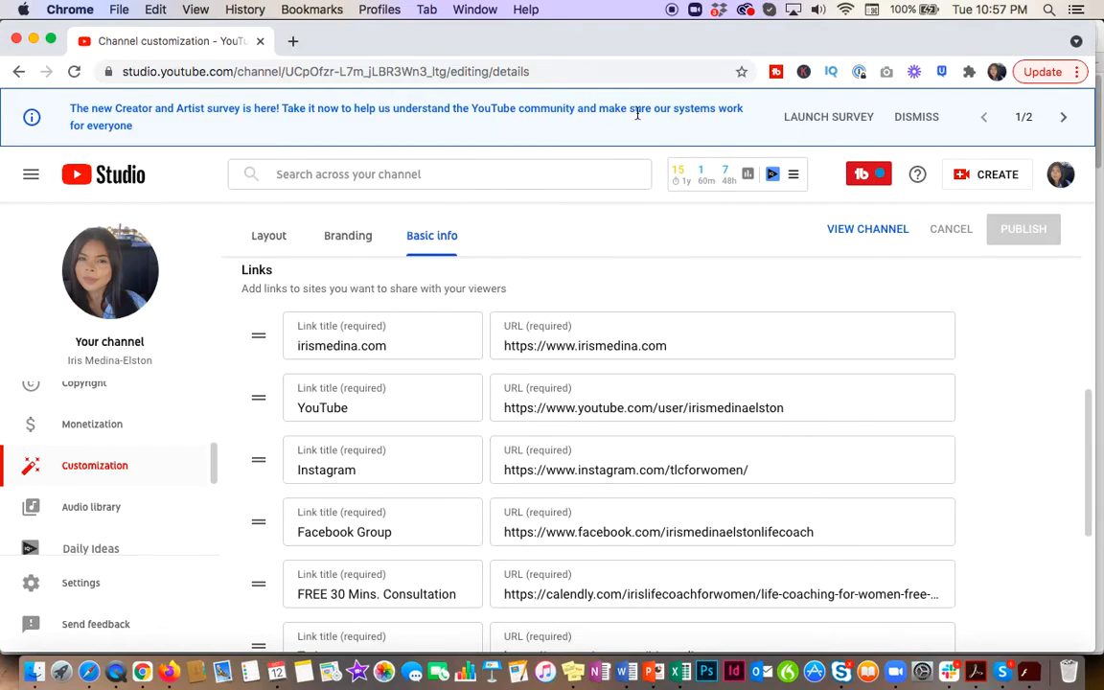
{"action": "left_click", "coordinate": [867, 229]}
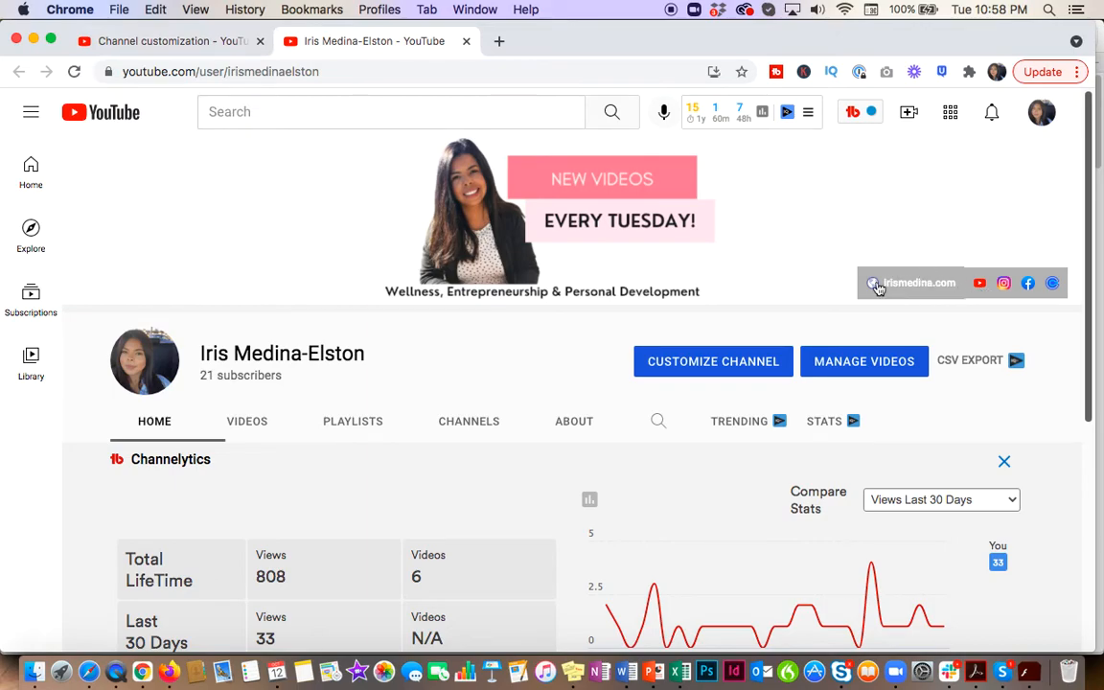
{"action": "left_click", "coordinate": [144, 42]}
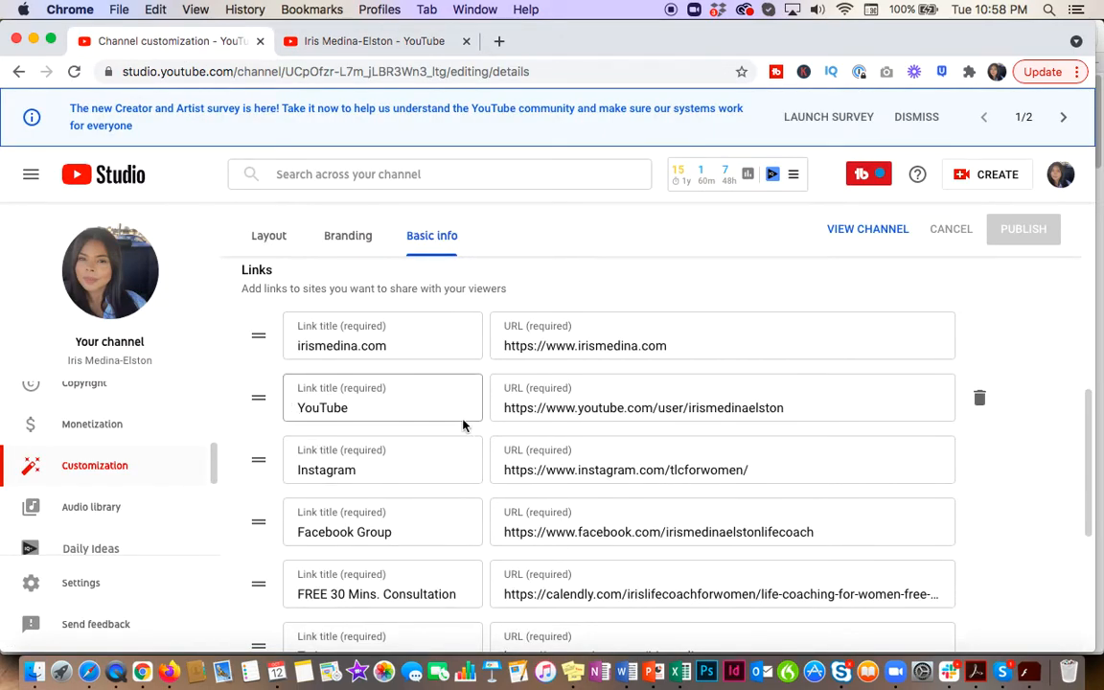
- Examine all the listed links and the choices for how many of them the channel banner displays
{"action": "scroll", "coordinate": [425, 465], "scroll_direction": "down", "scroll_amount": 4}
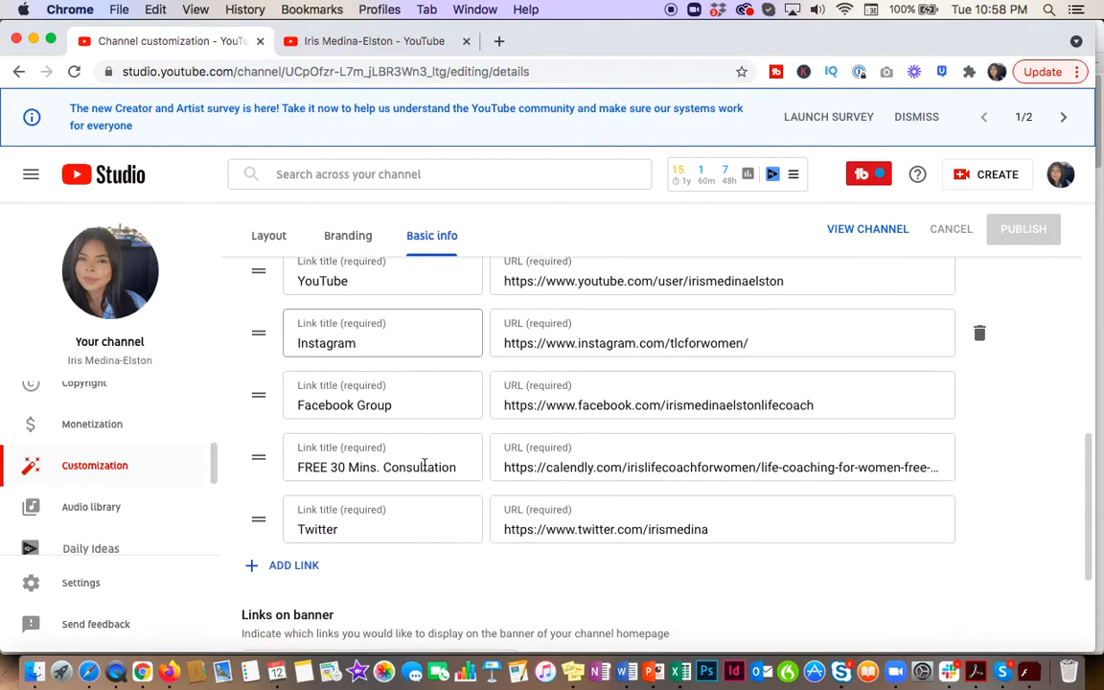
{"action": "scroll", "coordinate": [425, 470], "scroll_direction": "down", "scroll_amount": 3}
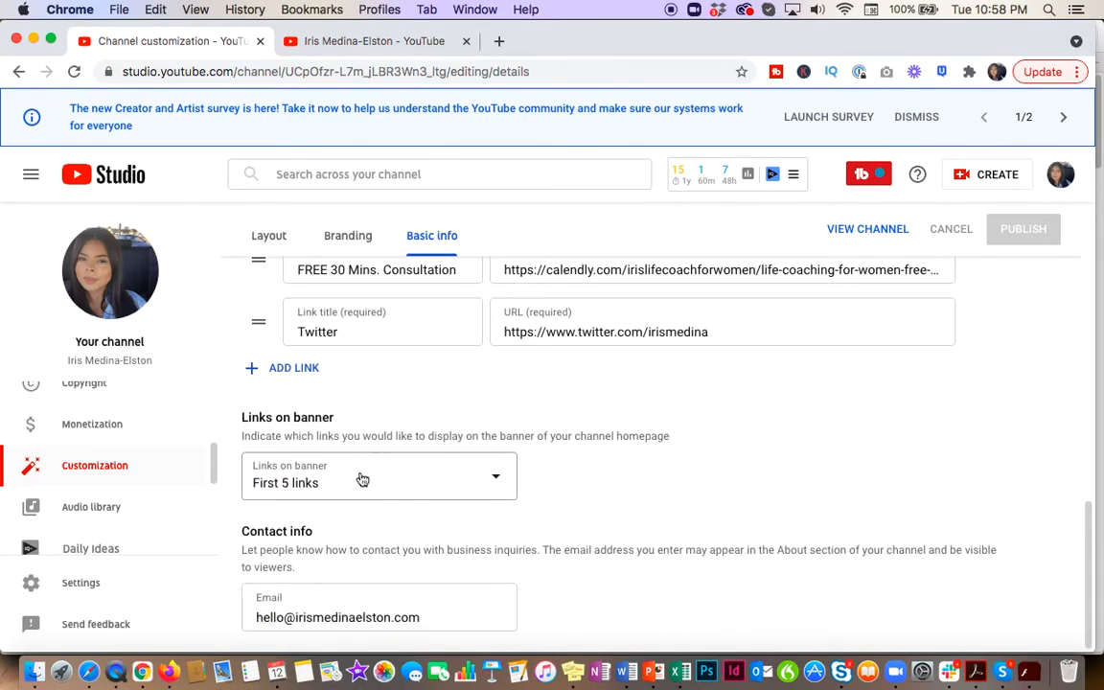
{"action": "left_click", "coordinate": [452, 492]}
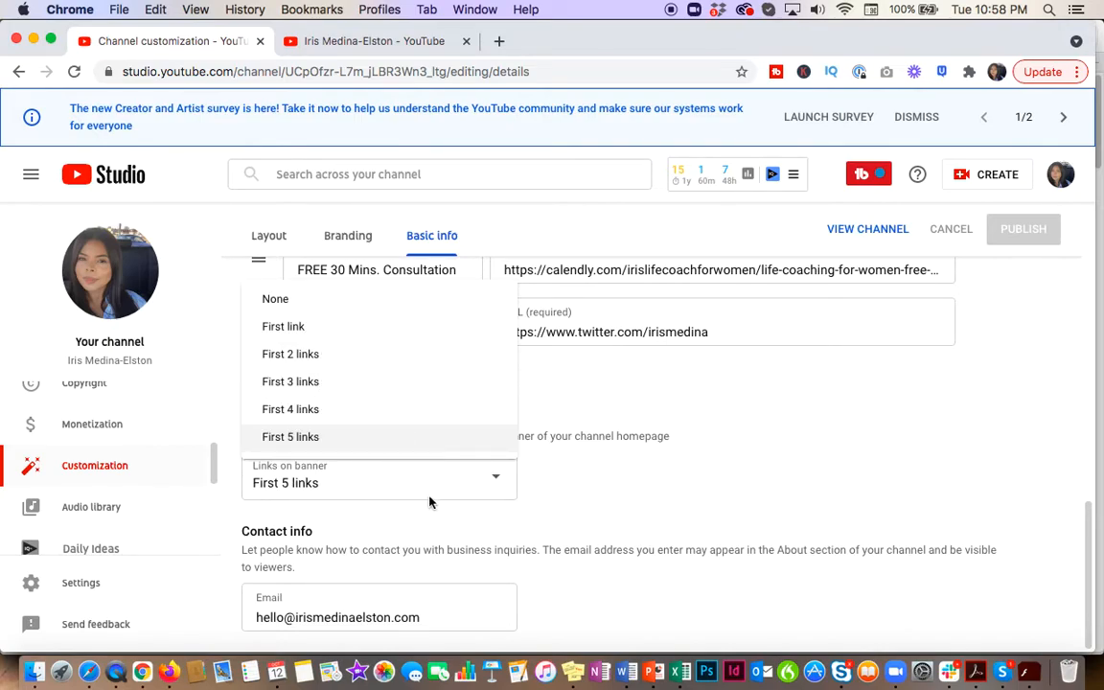
{"action": "left_click", "coordinate": [862, 478]}
{"action": "scroll", "coordinate": [863, 478], "scroll_direction": "up", "scroll_amount": 3}
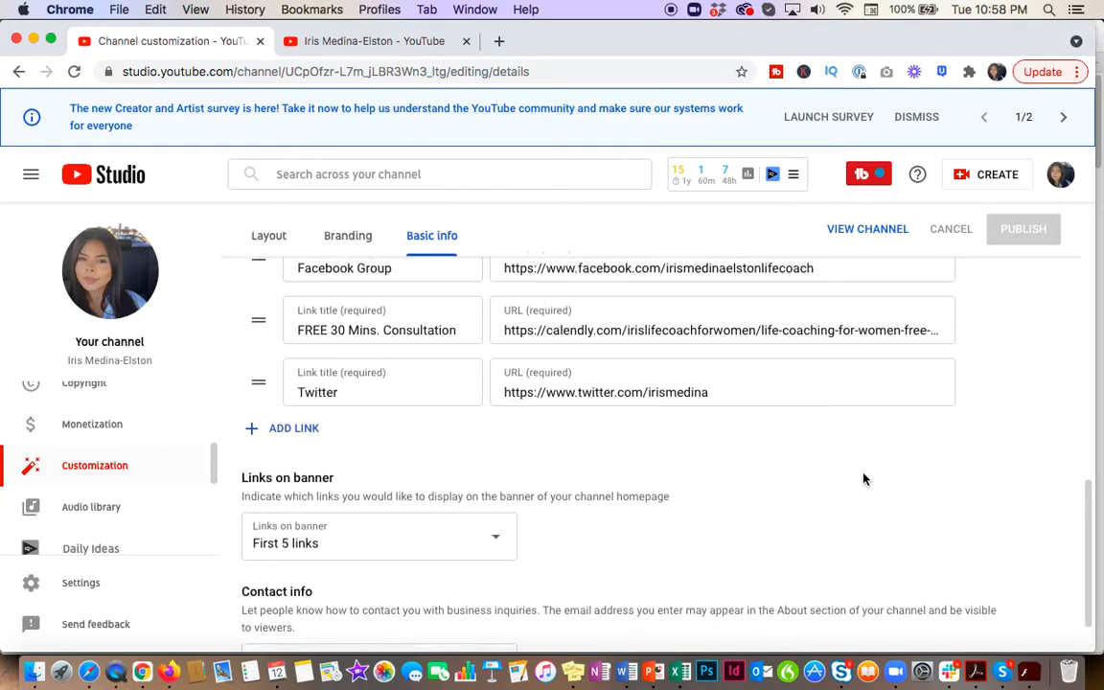
{"action": "scroll", "coordinate": [863, 479], "scroll_direction": "up", "scroll_amount": 2}
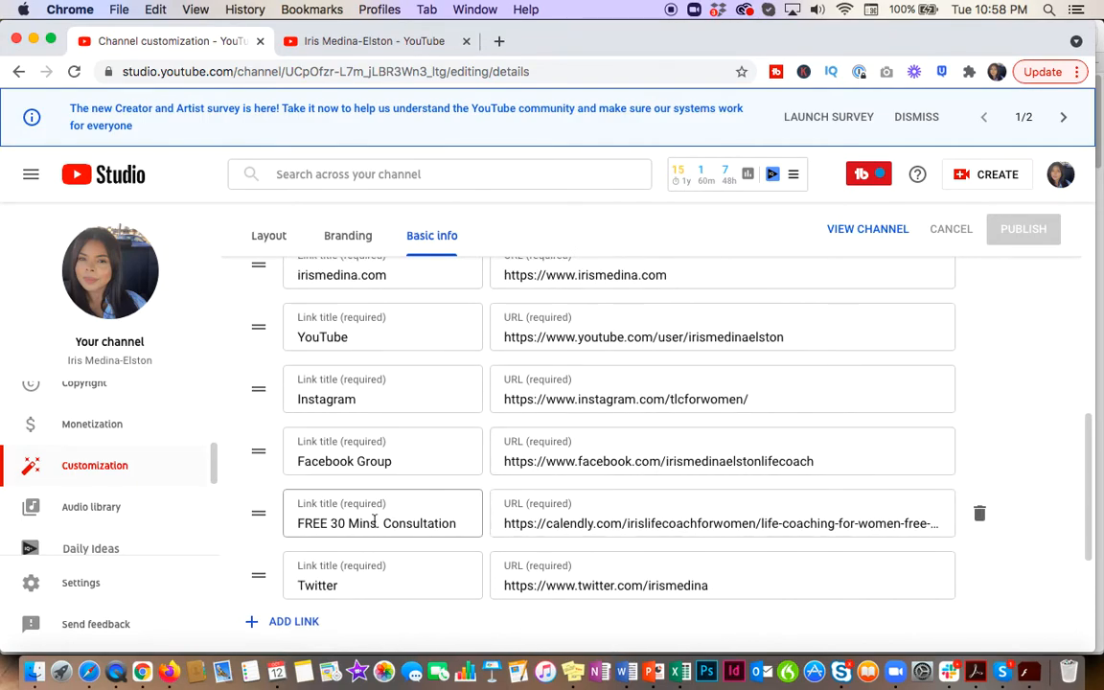
{"action": "scroll", "coordinate": [439, 432], "scroll_direction": "up", "scroll_amount": 2}
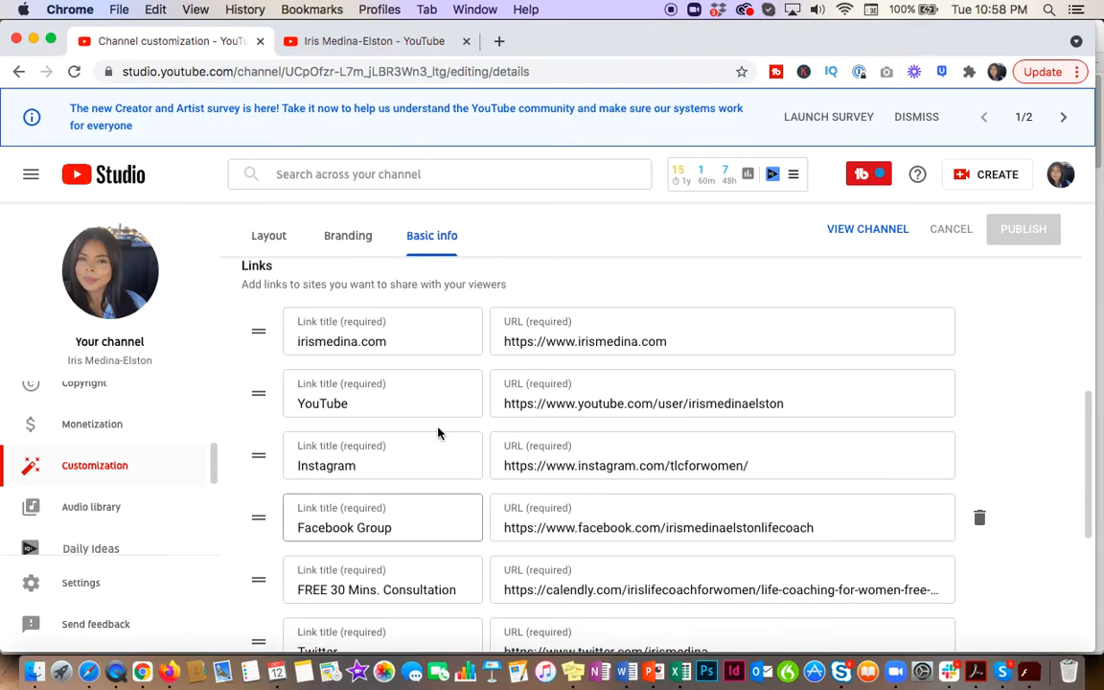
{"action": "scroll", "coordinate": [438, 433], "scroll_direction": "down", "scroll_amount": 1}
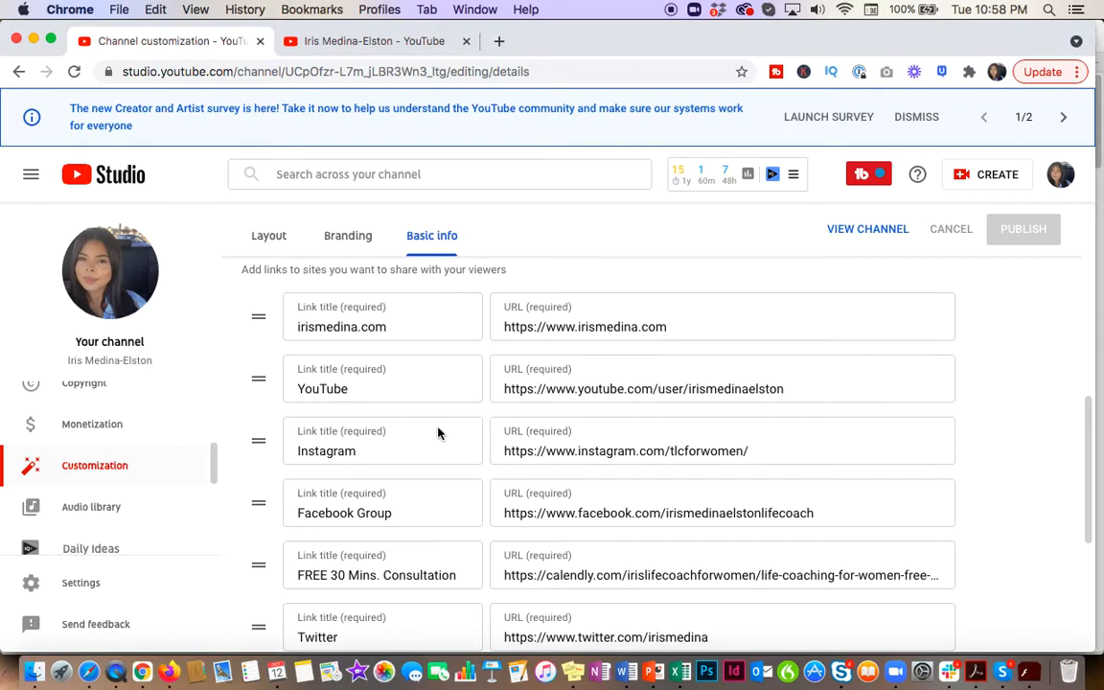
{"action": "scroll", "coordinate": [438, 433], "scroll_direction": "down", "scroll_amount": 1}
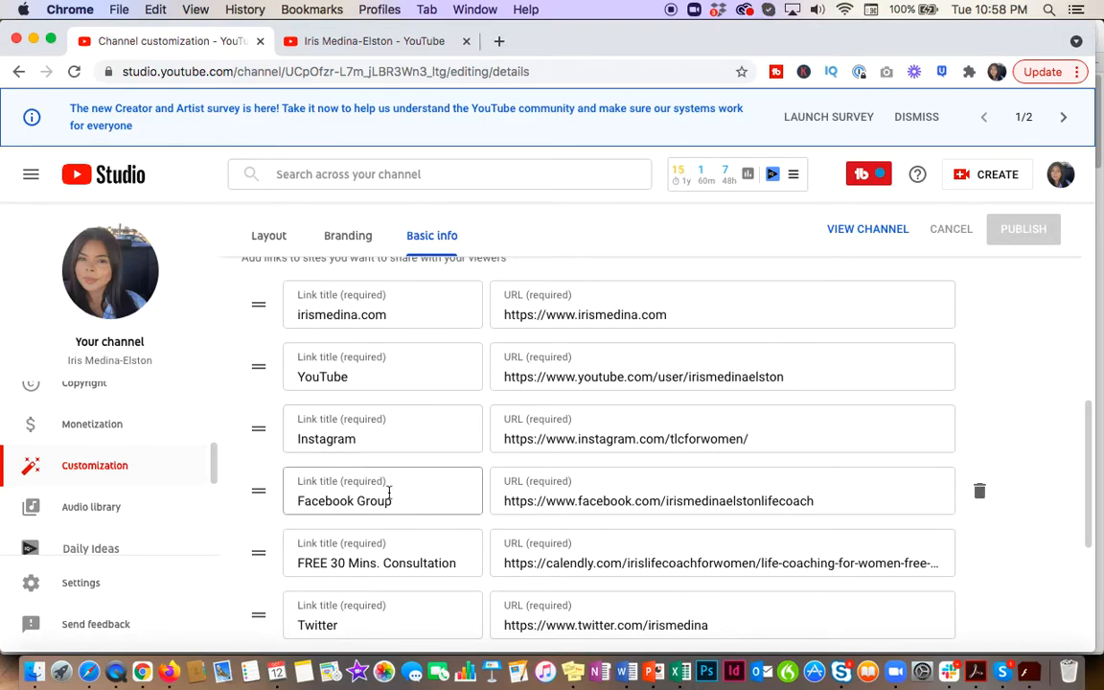
{"action": "scroll", "coordinate": [433, 530], "scroll_direction": "down", "scroll_amount": 1}
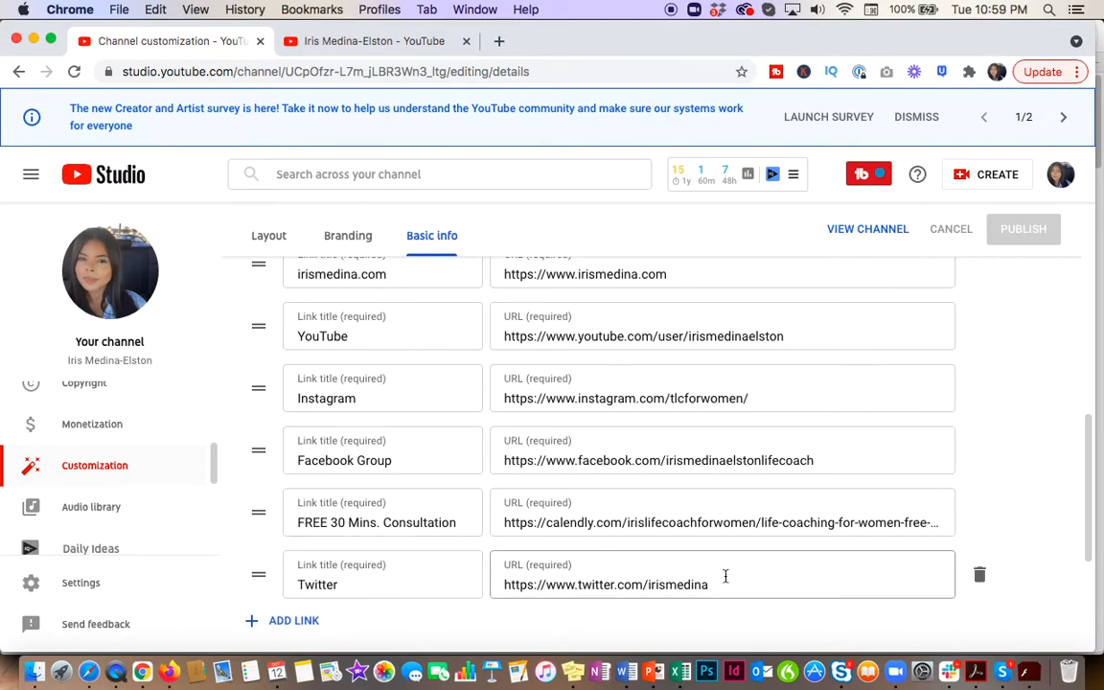
{"action": "left_click", "coordinate": [546, 583]}
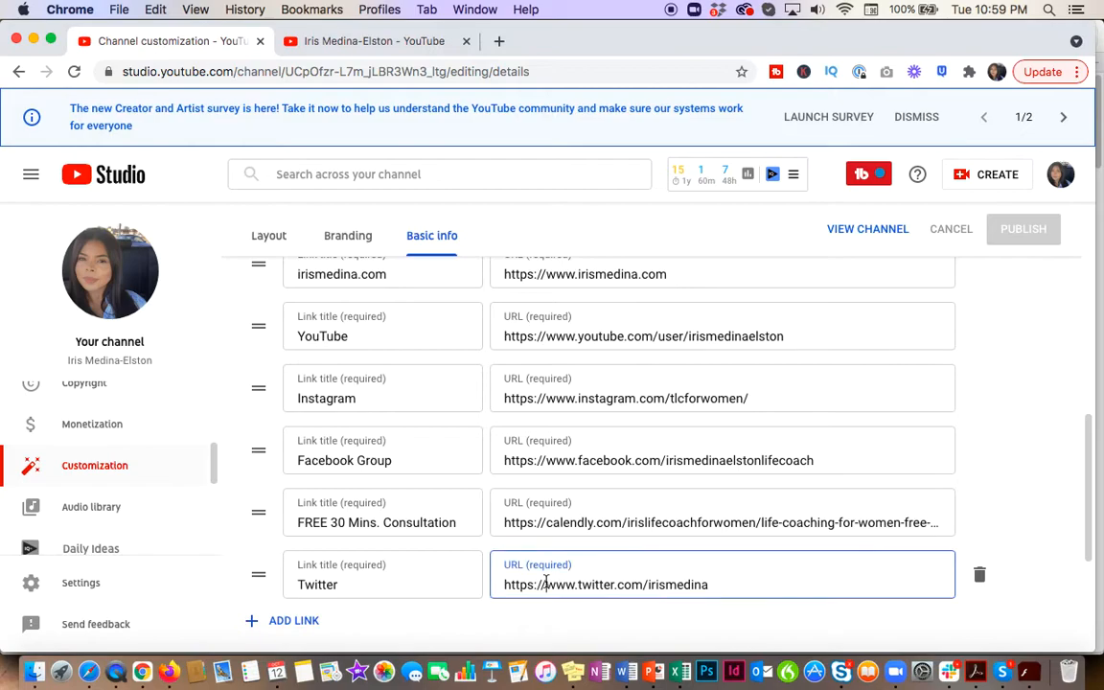
{"action": "key", "text": "BackSpace"}
{"action": "key", "text": "BackSpace"}
{"action": "key", "text": "BackSpace"}
{"action": "key", "text": "BackSpace"}
{"action": "key", "text": "BackSpace"}
{"action": "key", "text": "BackSpace"}
{"action": "key", "text": "BackSpace"}
{"action": "key", "text": "BackSpace"}
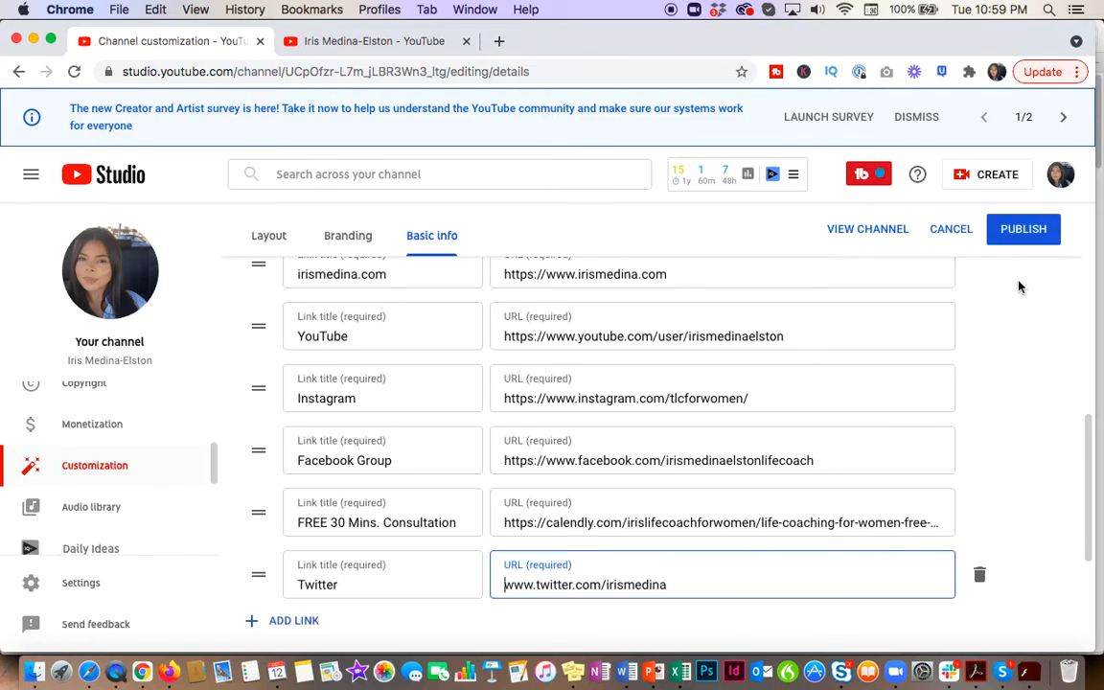
{"action": "left_click", "coordinate": [1015, 243]}
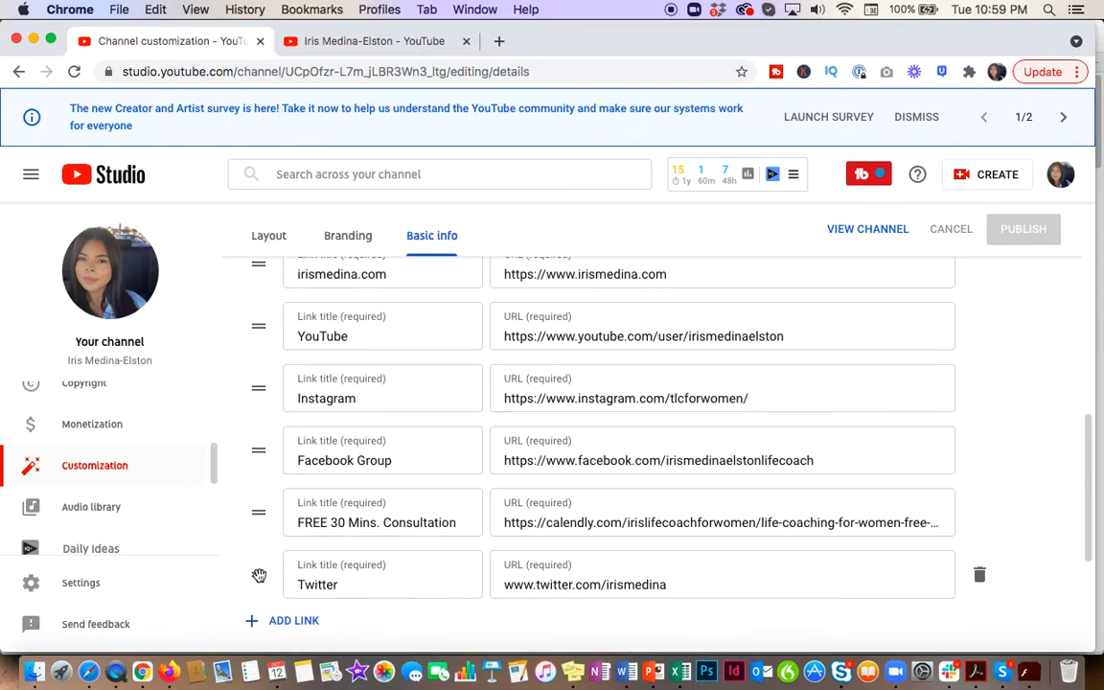
- Move the Twitter link to second place, directly below the personal website link, and publish the new order
{"action": "left_click_drag", "start_coordinate": [259, 575], "coordinate": [276, 288]}
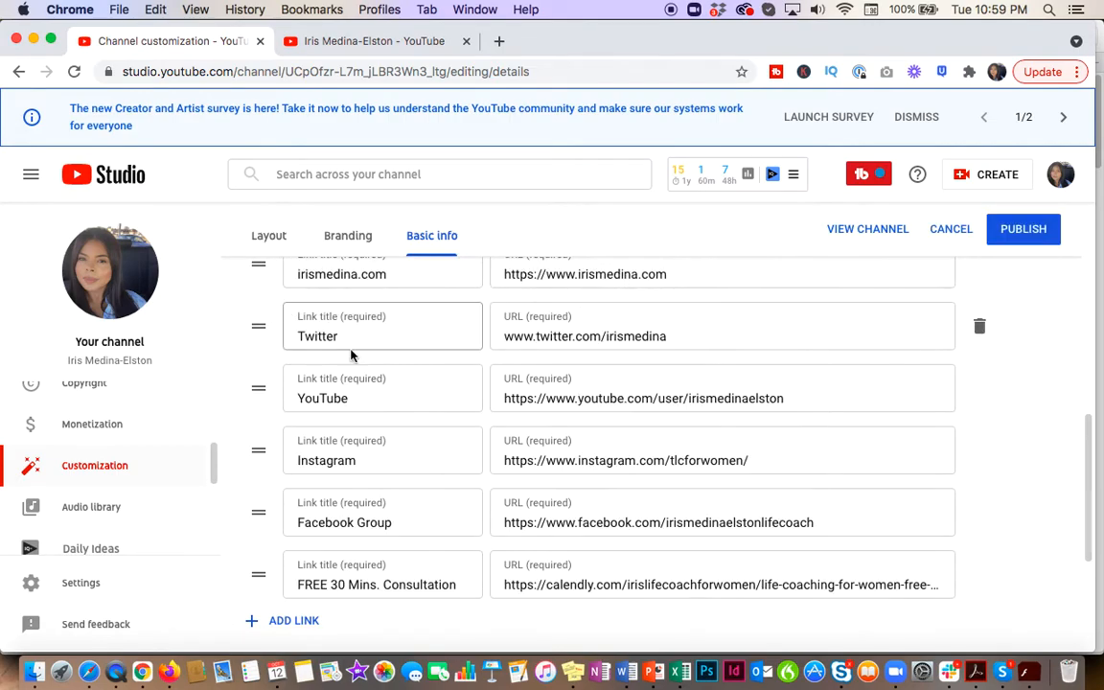
{"action": "scroll", "coordinate": [365, 361], "scroll_direction": "up", "scroll_amount": 2}
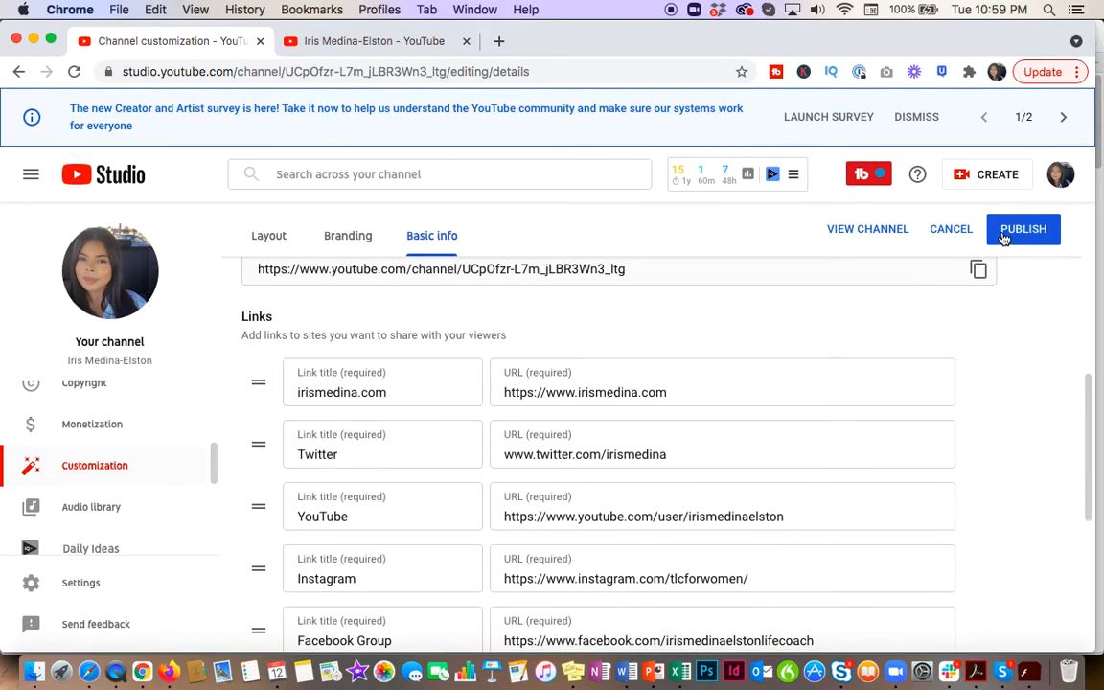
{"action": "left_click", "coordinate": [1018, 230]}
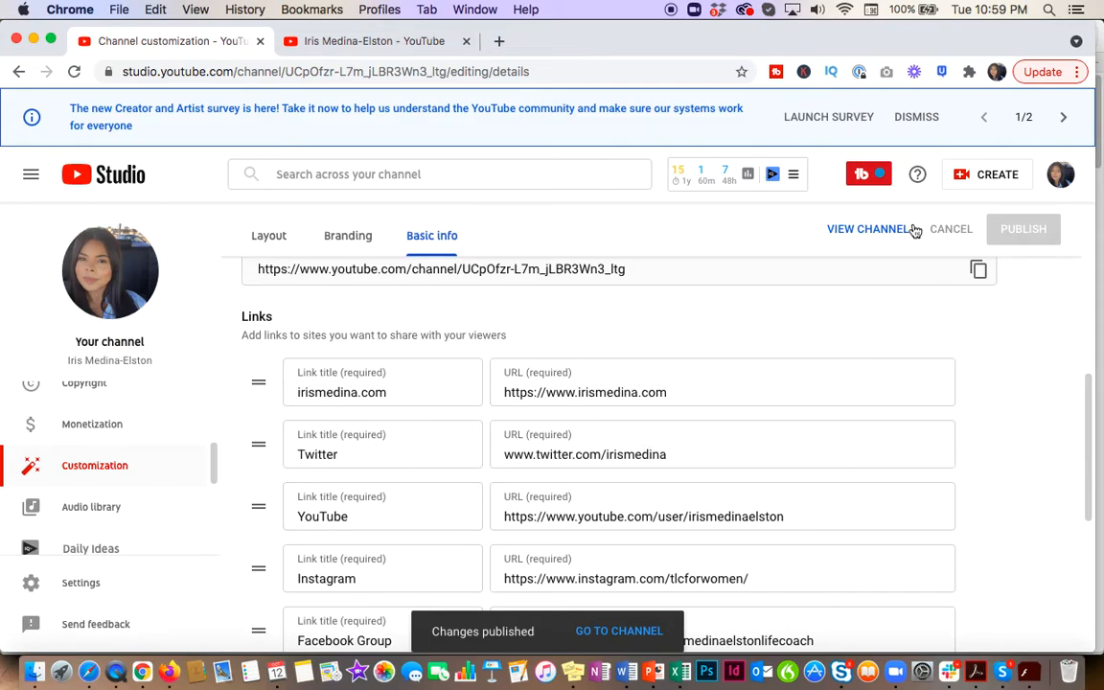
- View the public channel page to check the Twitter icon on the banner, closing the outdated channel tab
{"action": "left_click", "coordinate": [875, 231]}
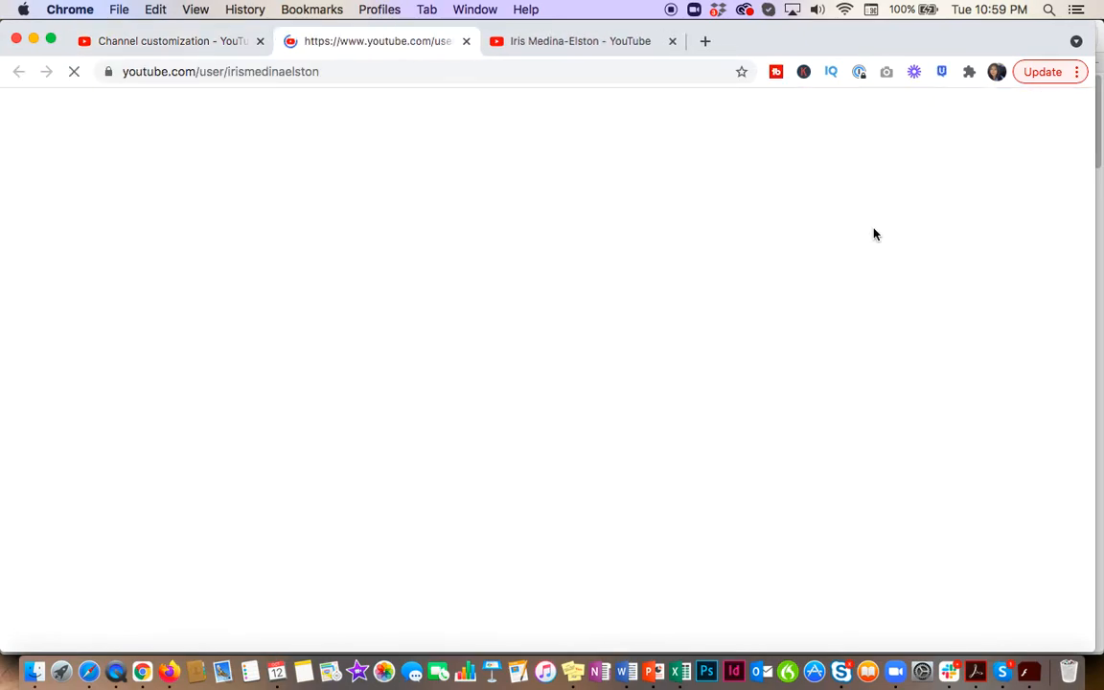
{"action": "left_click", "coordinate": [672, 41]}
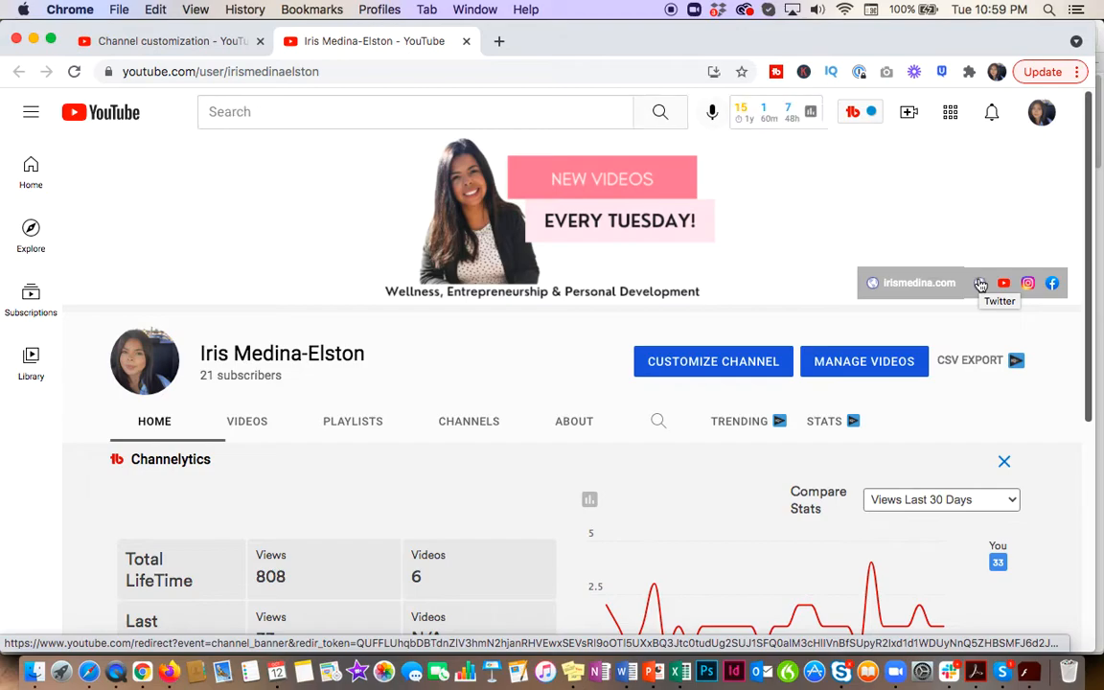
{"action": "left_click", "coordinate": [159, 40]}
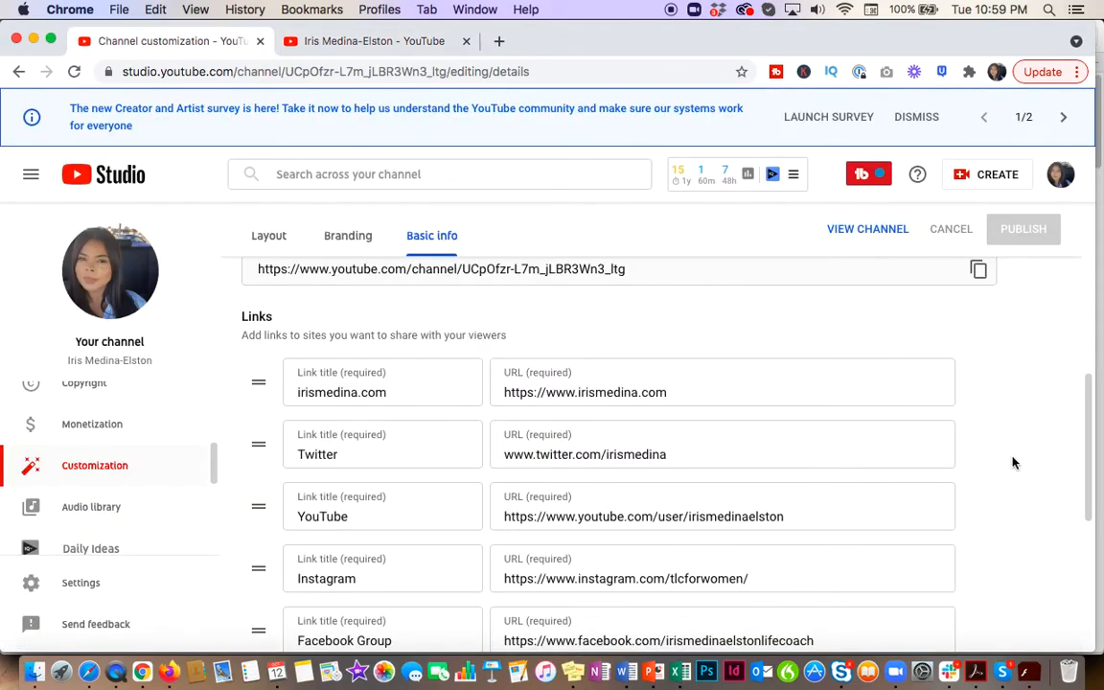
{"action": "scroll", "coordinate": [1006, 473], "scroll_direction": "down", "scroll_amount": 2}
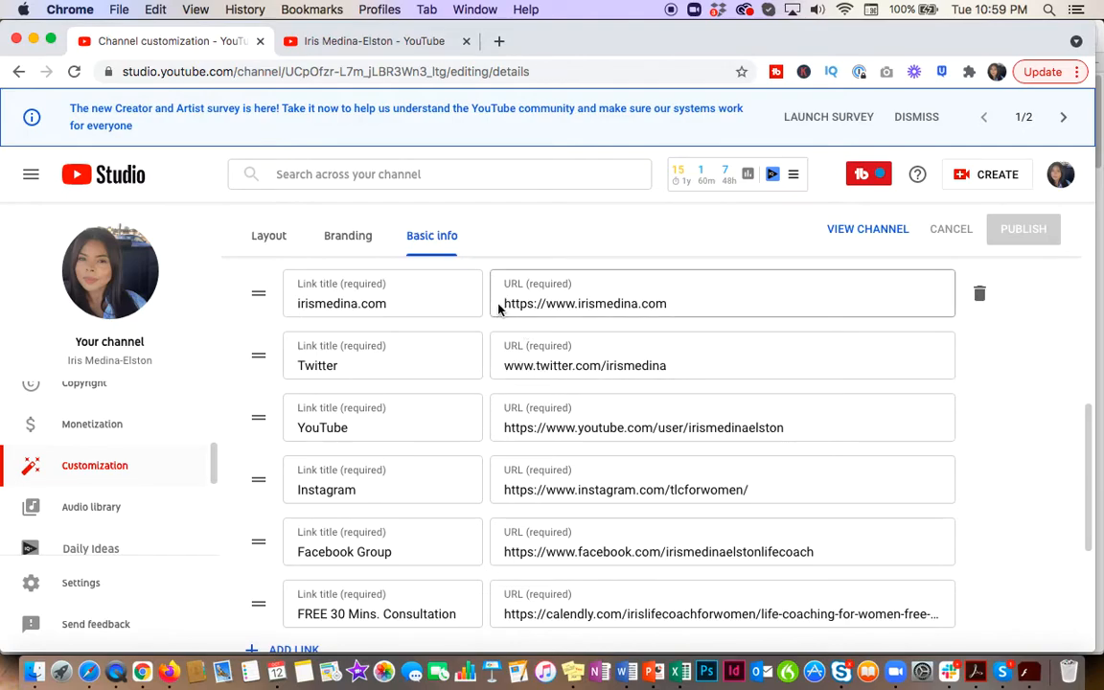
{"action": "left_click", "coordinate": [503, 364]}
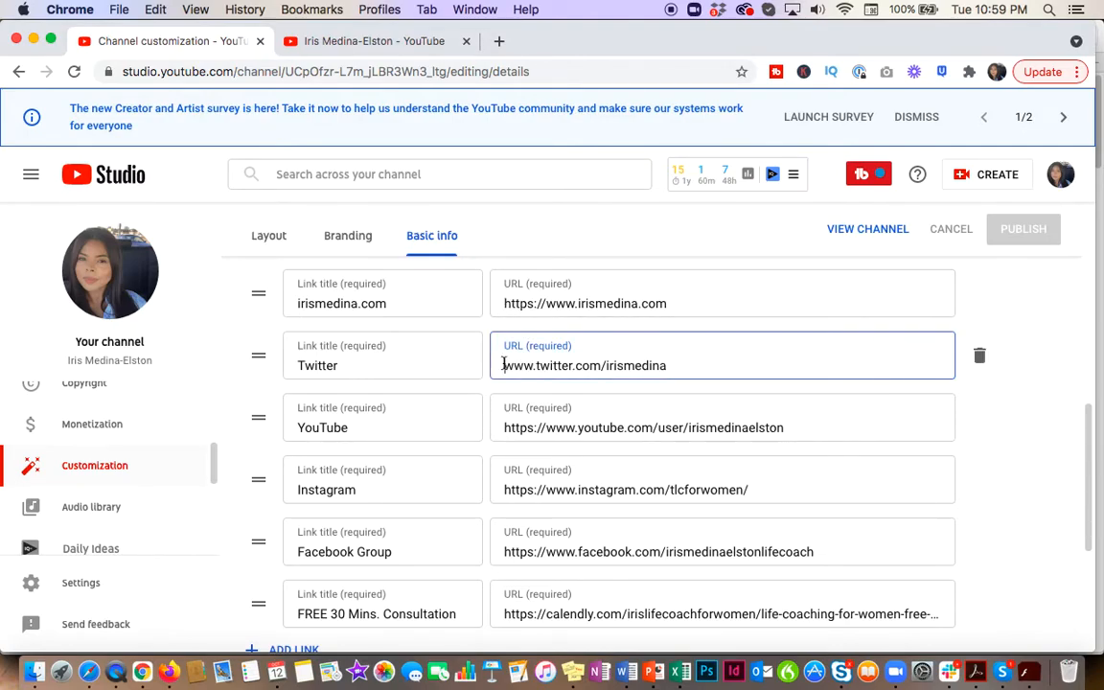
{"action": "type", "text": "http"}
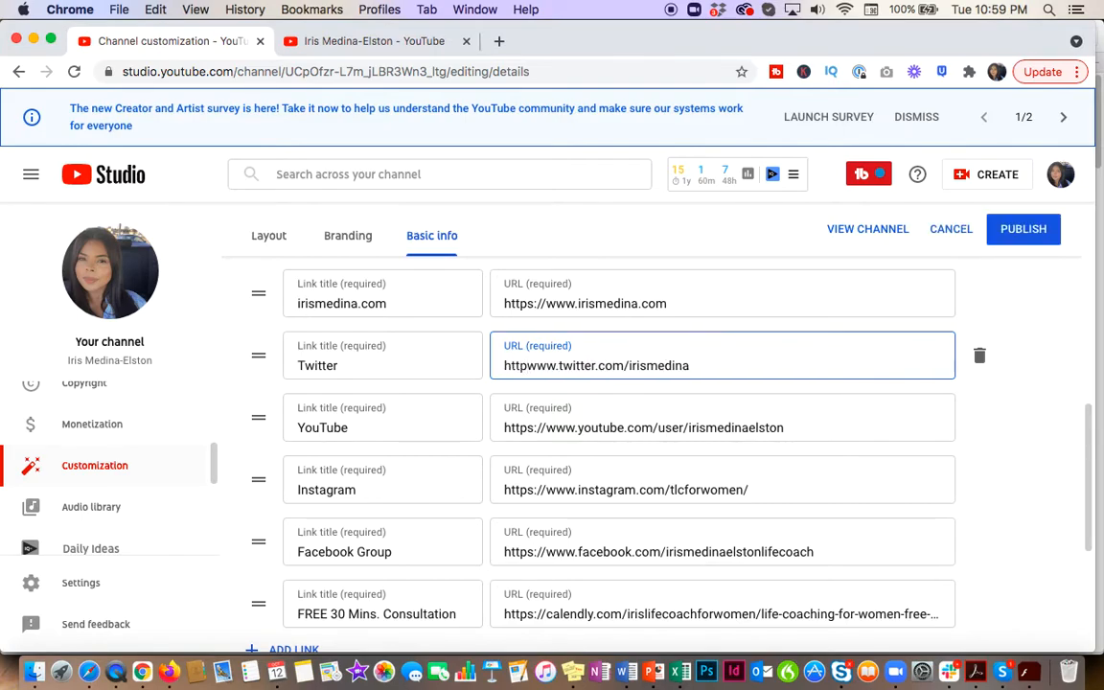
{"action": "type", "text": "s:"}
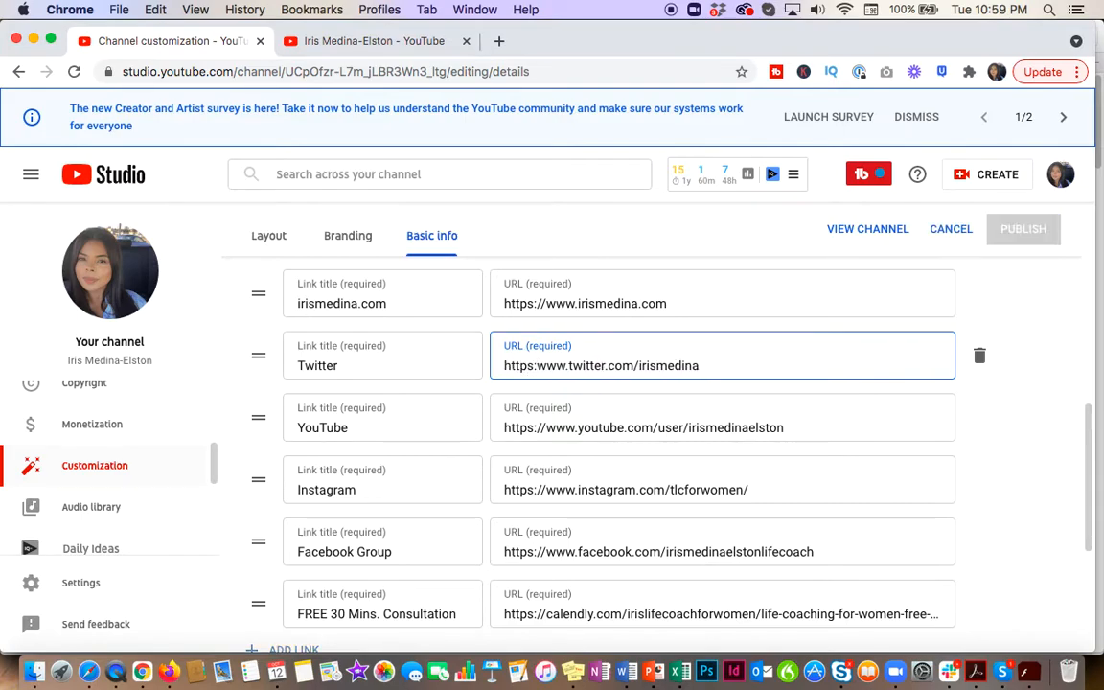
{"action": "type", "text": "//"}
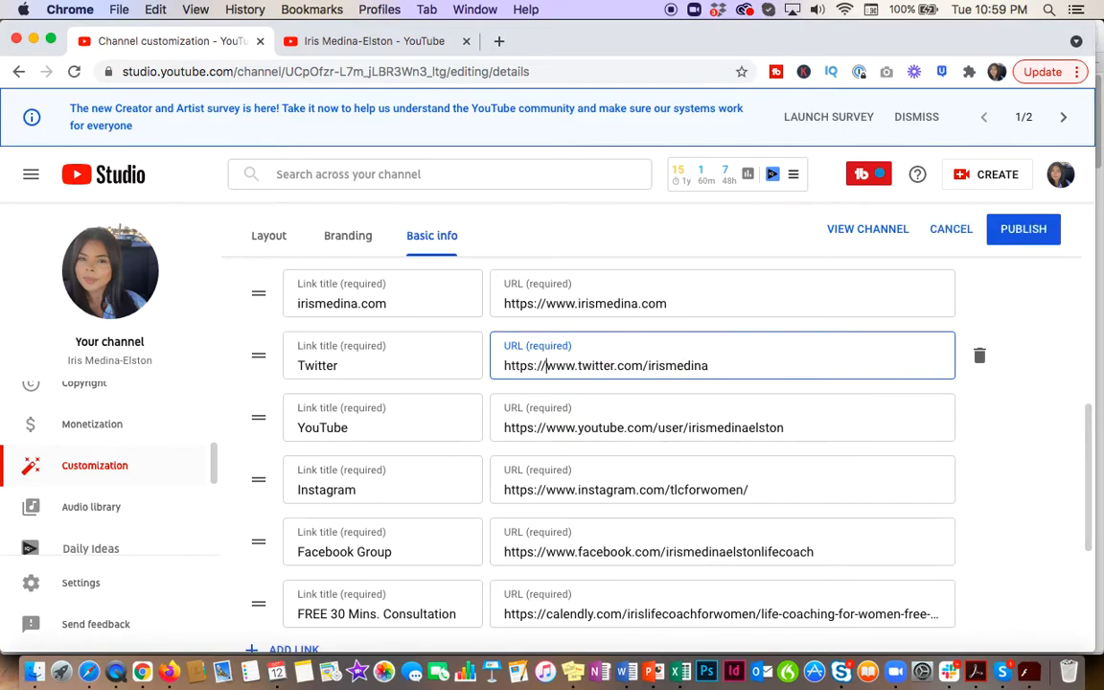
{"action": "left_click", "coordinate": [1028, 238]}
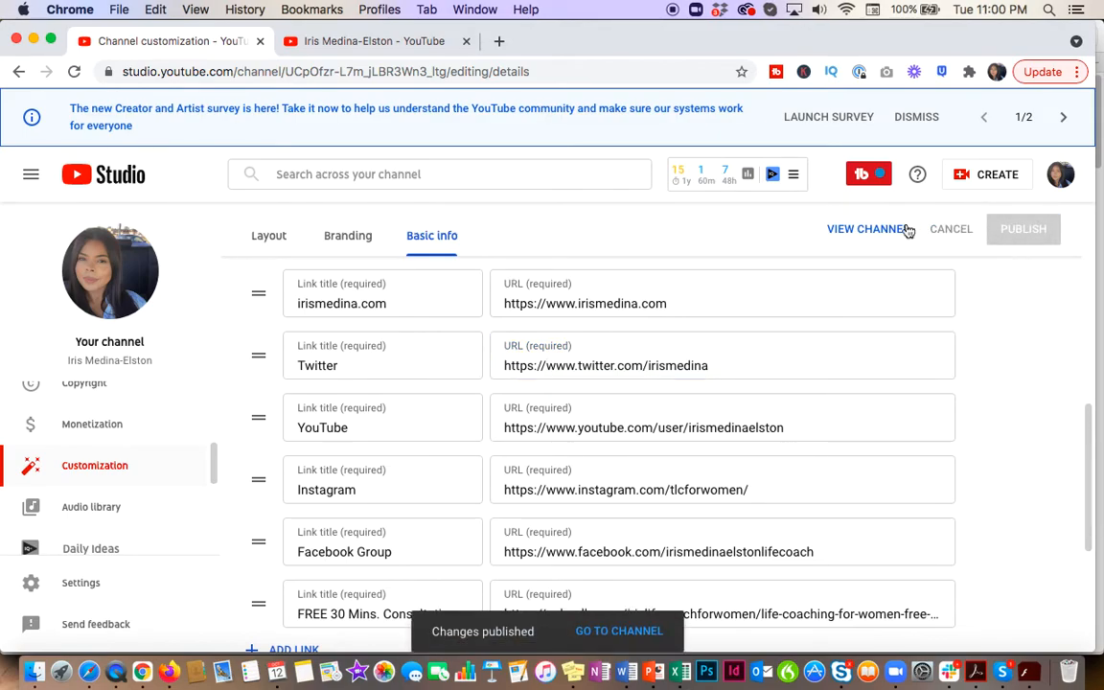
{"action": "left_click", "coordinate": [874, 230]}
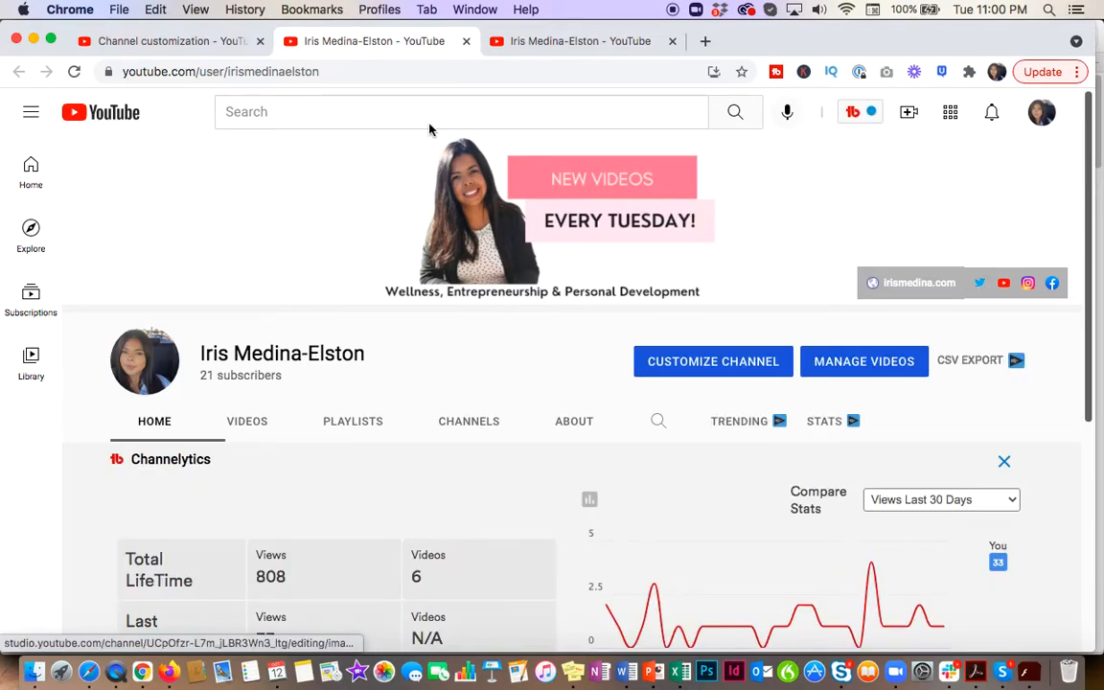
- Return to the channel customization page and move the Twitter link to the end of the links list
{"action": "left_click", "coordinate": [154, 42]}
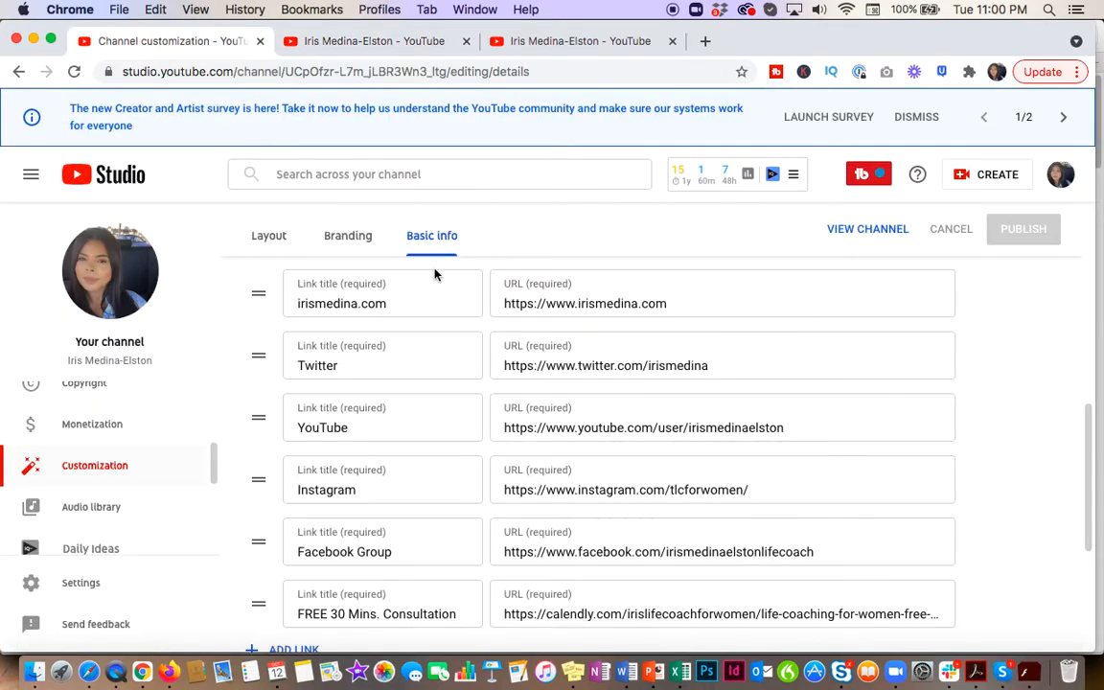
{"action": "left_click_drag", "start_coordinate": [259, 356], "coordinate": [278, 635]}
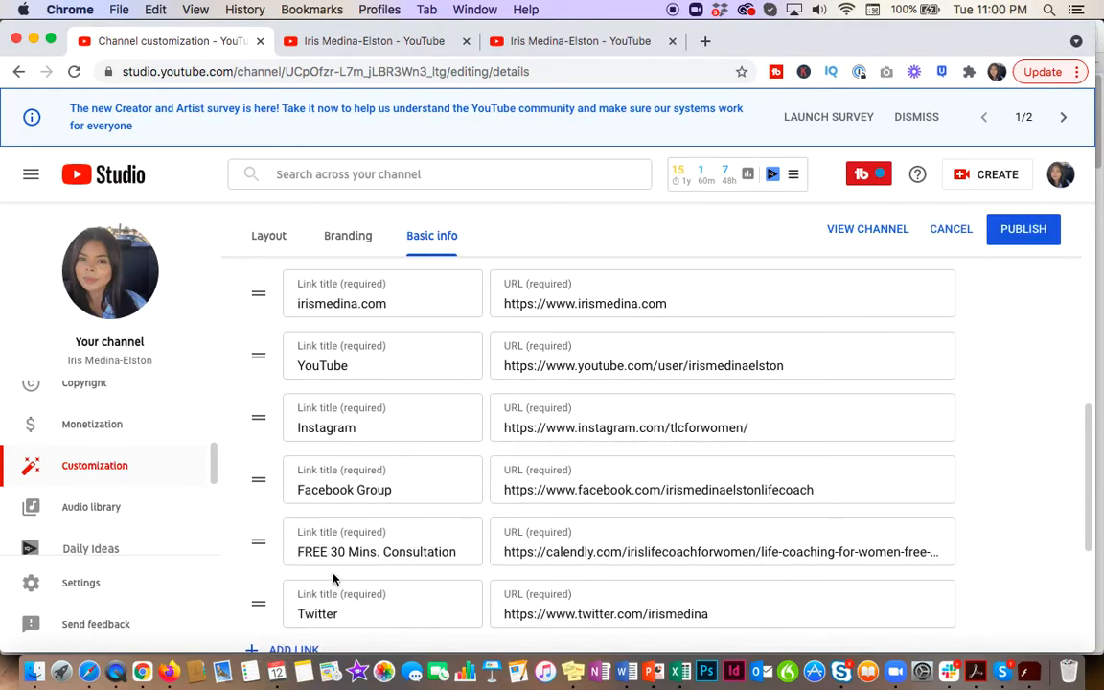
{"action": "scroll", "coordinate": [334, 579], "scroll_direction": "down", "scroll_amount": 3}
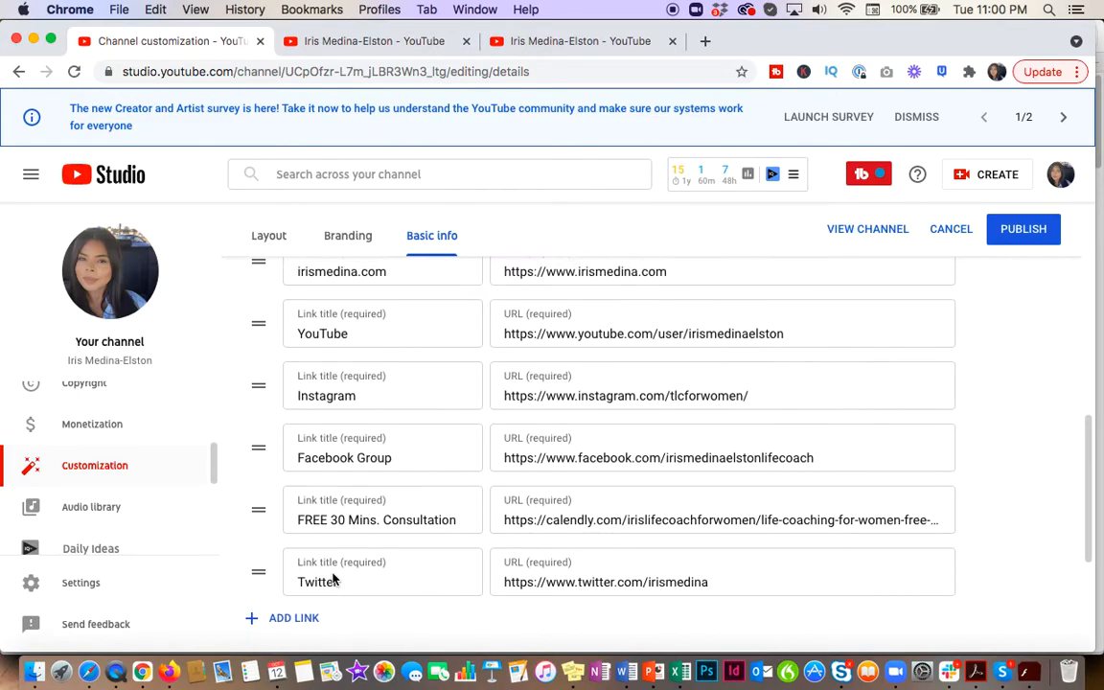
{"action": "scroll", "coordinate": [333, 578], "scroll_direction": "down", "scroll_amount": 1}
{"action": "scroll", "coordinate": [333, 579], "scroll_direction": "up", "scroll_amount": 4}
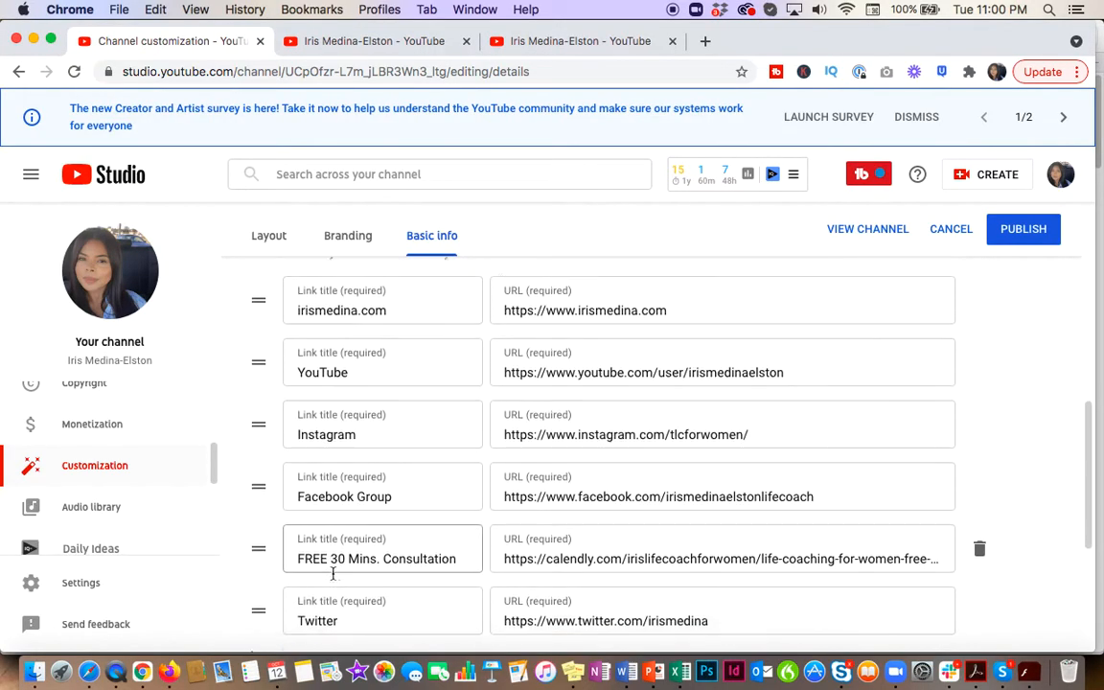
{"action": "scroll", "coordinate": [333, 573], "scroll_direction": "up", "scroll_amount": 1}
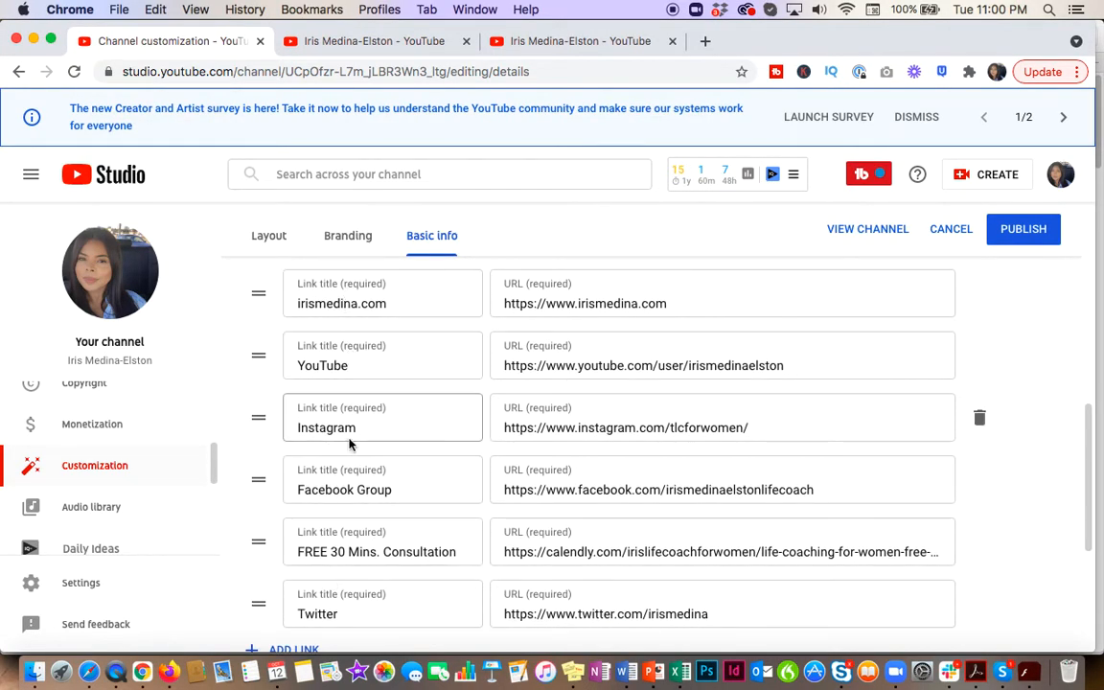
- Move the FREE 30 Mins. Consultation link to first place and the personal website link to third, directly below YouTube
{"action": "scroll", "coordinate": [327, 489], "scroll_direction": "up", "scroll_amount": 1}
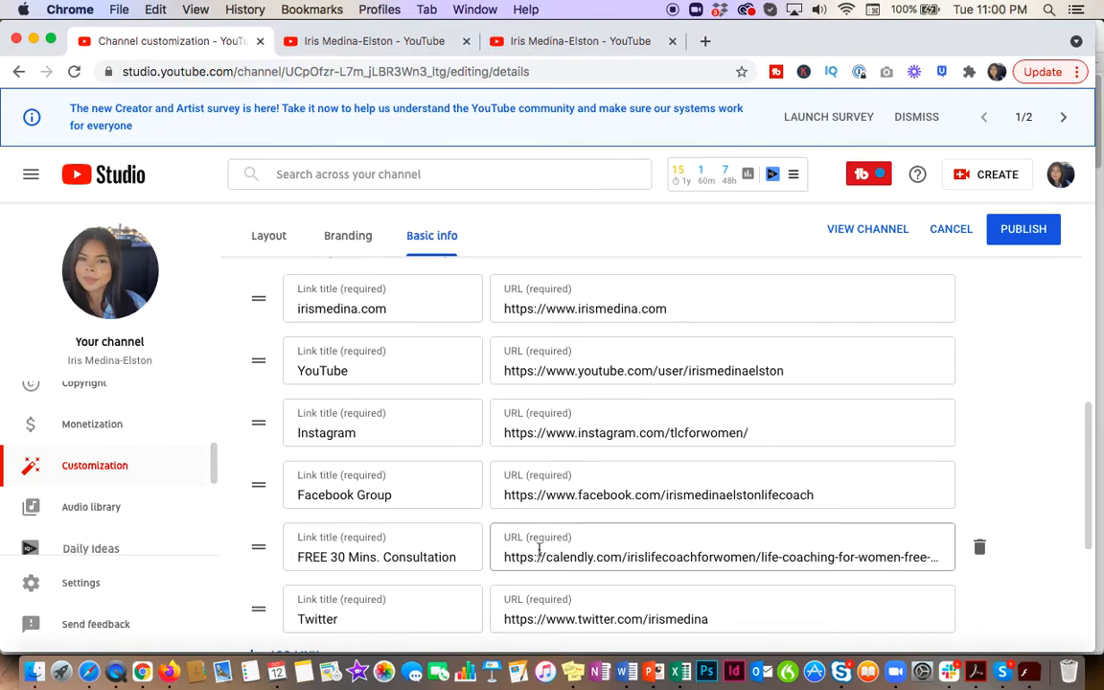
{"action": "left_click_drag", "start_coordinate": [261, 546], "coordinate": [260, 298]}
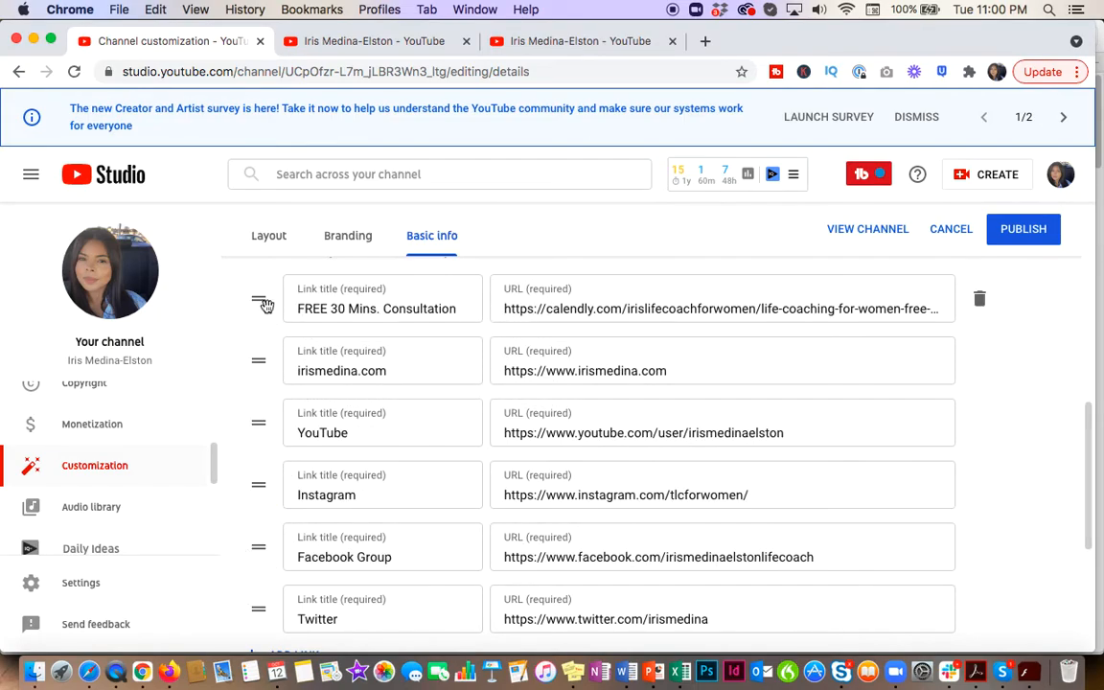
{"action": "left_click_drag", "start_coordinate": [260, 361], "coordinate": [269, 523]}
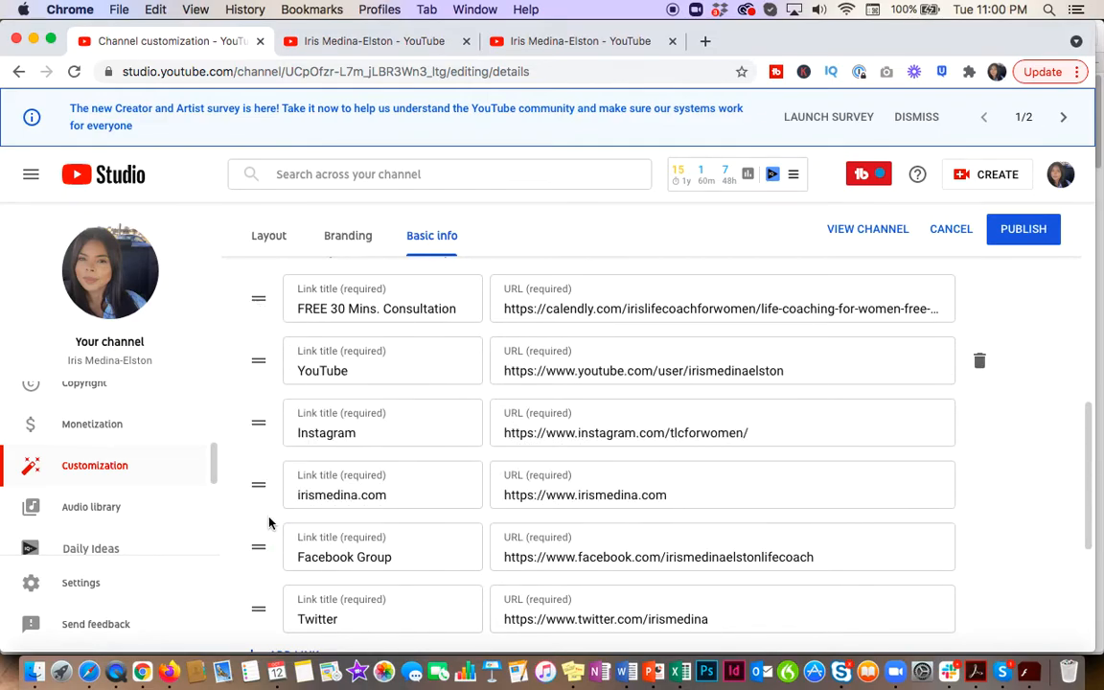
{"action": "scroll", "coordinate": [443, 497], "scroll_direction": "up", "scroll_amount": 1}
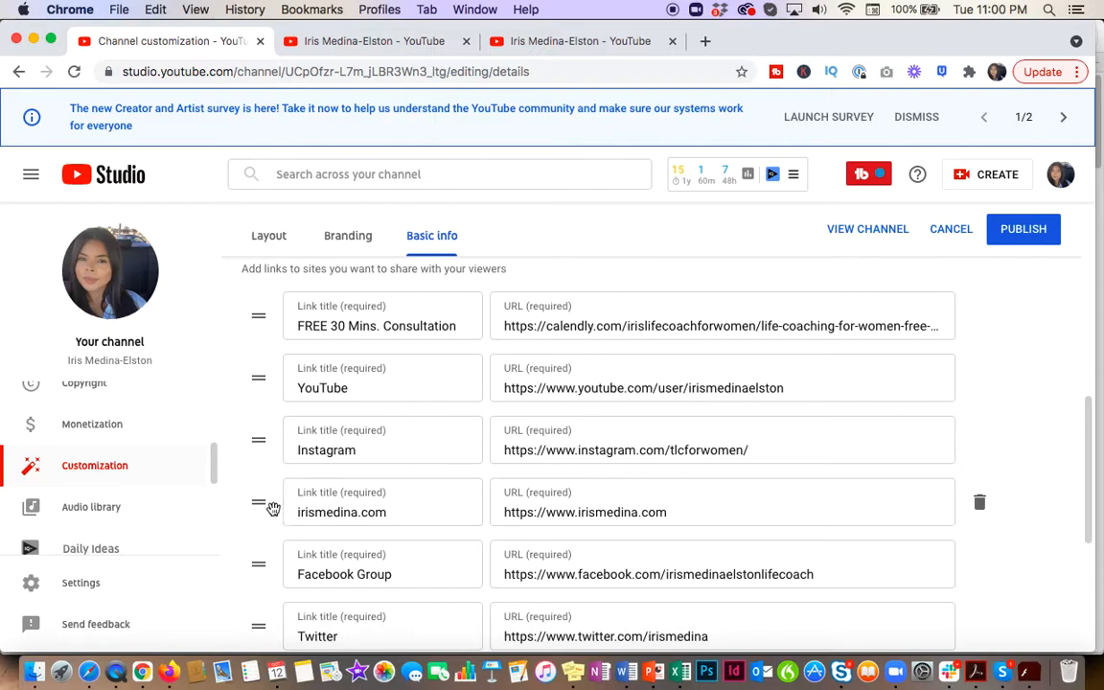
{"action": "left_click_drag", "start_coordinate": [262, 505], "coordinate": [261, 417]}
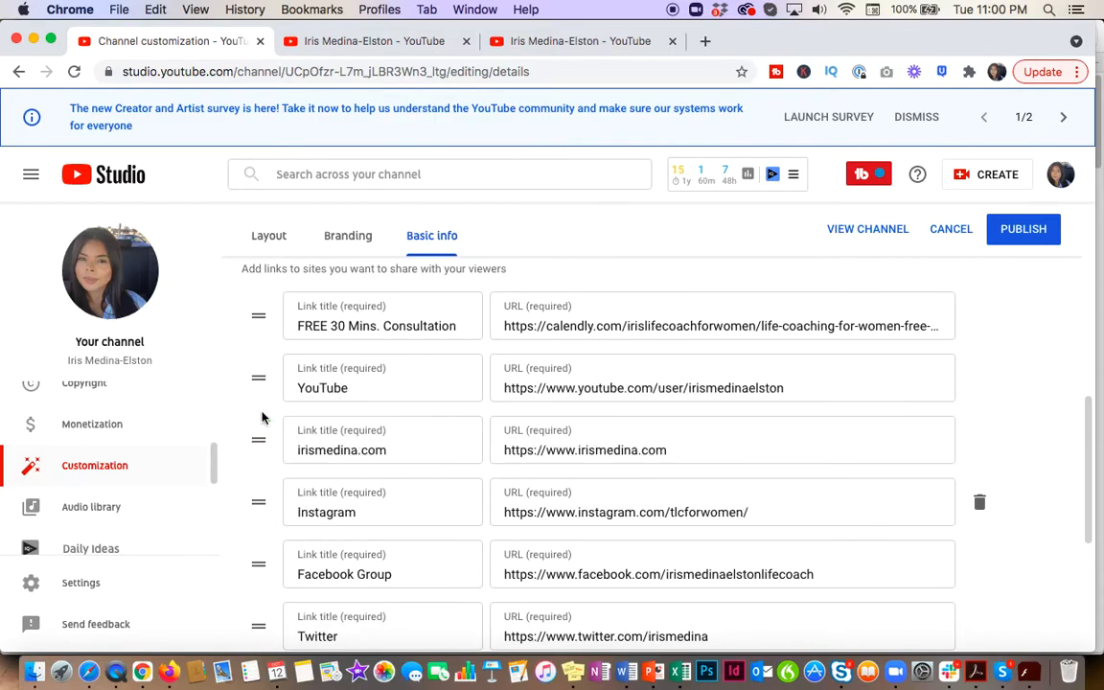
{"action": "scroll", "coordinate": [470, 403], "scroll_direction": "up", "scroll_amount": 1}
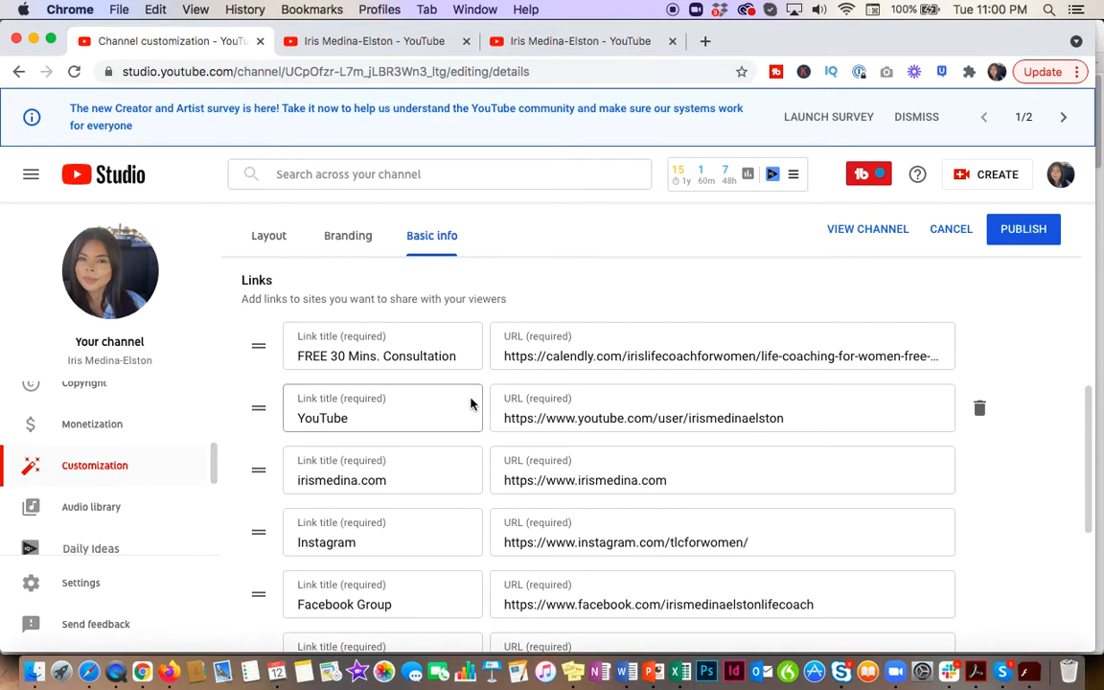
- Publish the new link order and view the public channel page
{"action": "scroll", "coordinate": [471, 403], "scroll_direction": "down", "scroll_amount": 3}
{"action": "scroll", "coordinate": [471, 404], "scroll_direction": "up", "scroll_amount": 3}
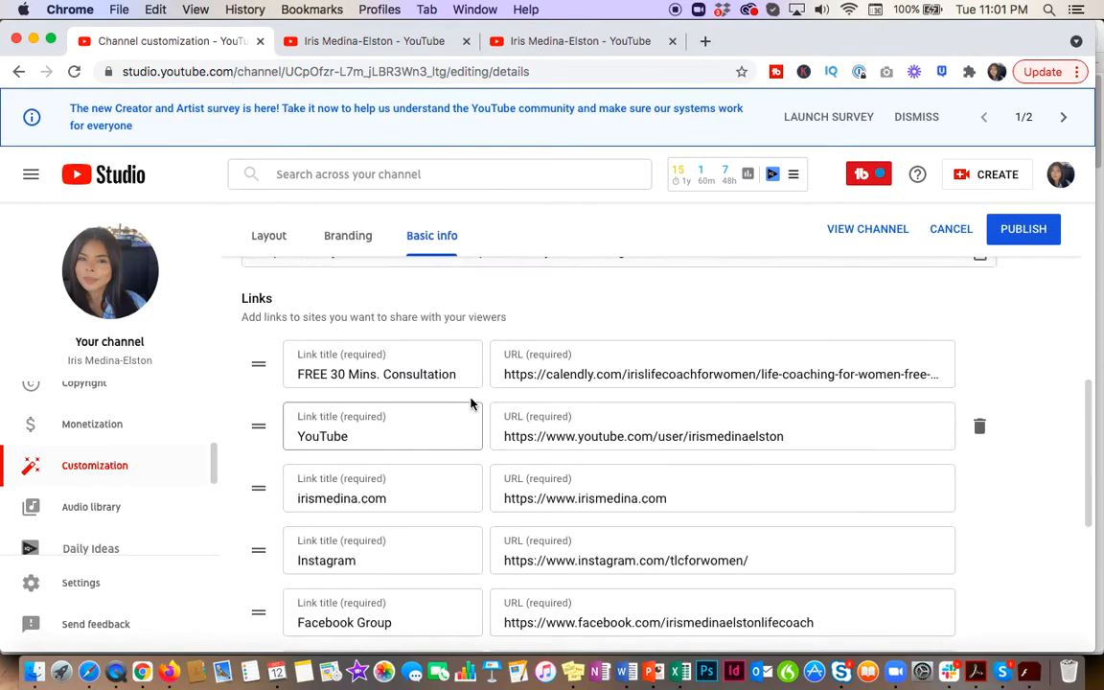
{"action": "scroll", "coordinate": [471, 404], "scroll_direction": "up", "scroll_amount": 1}
{"action": "left_click", "coordinate": [1025, 232]}
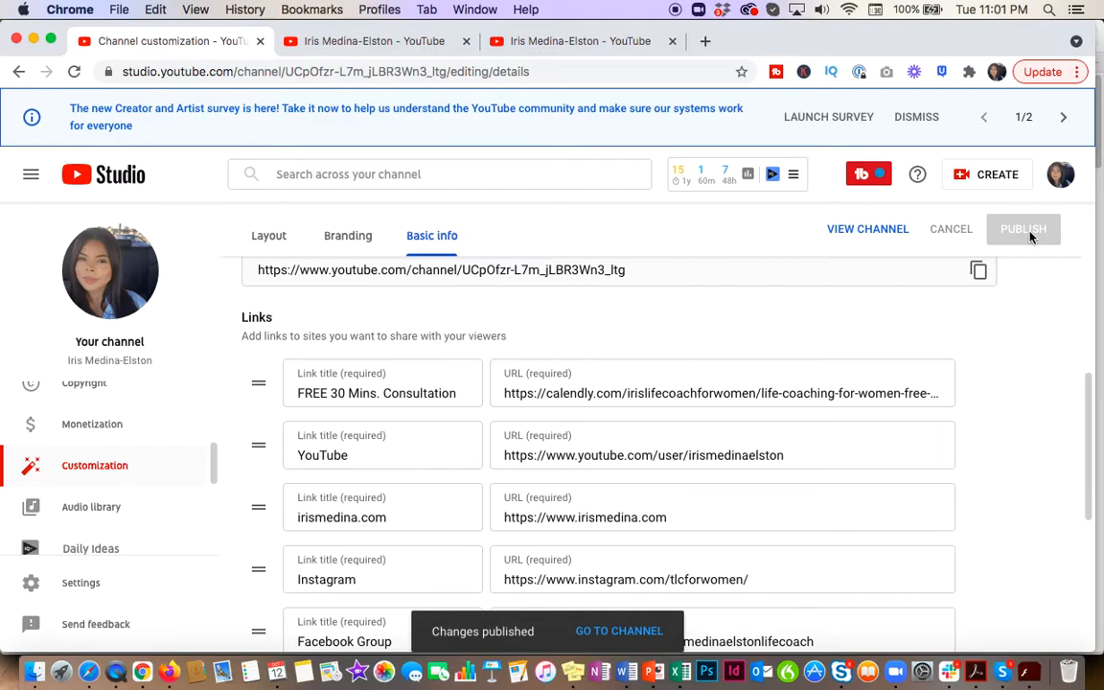
{"action": "left_click", "coordinate": [860, 228]}
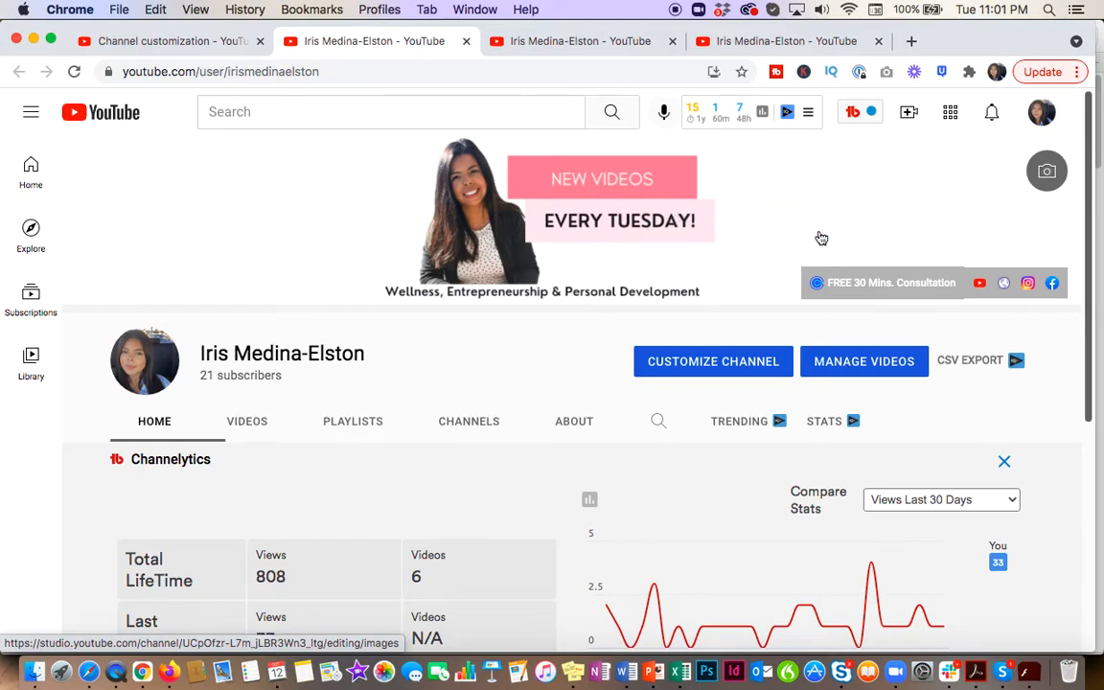
- Test the FREE 30 Mins. Consultation link on the channel banner, then return to the channel page
{"action": "left_click", "coordinate": [861, 288]}
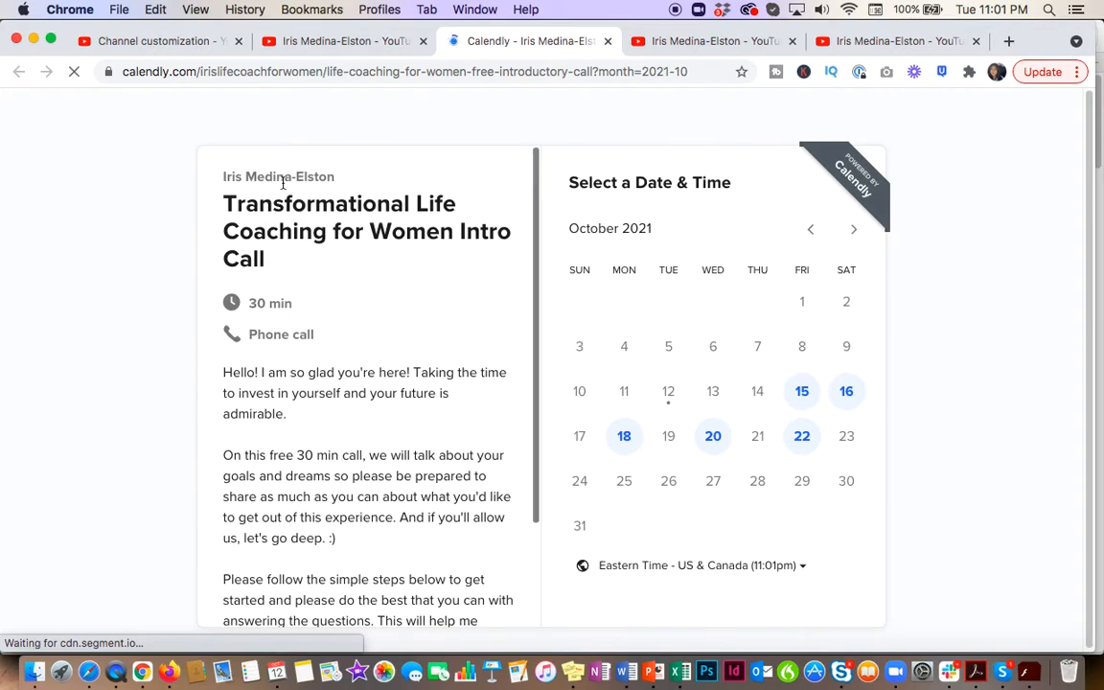
{"action": "left_click", "coordinate": [345, 41]}
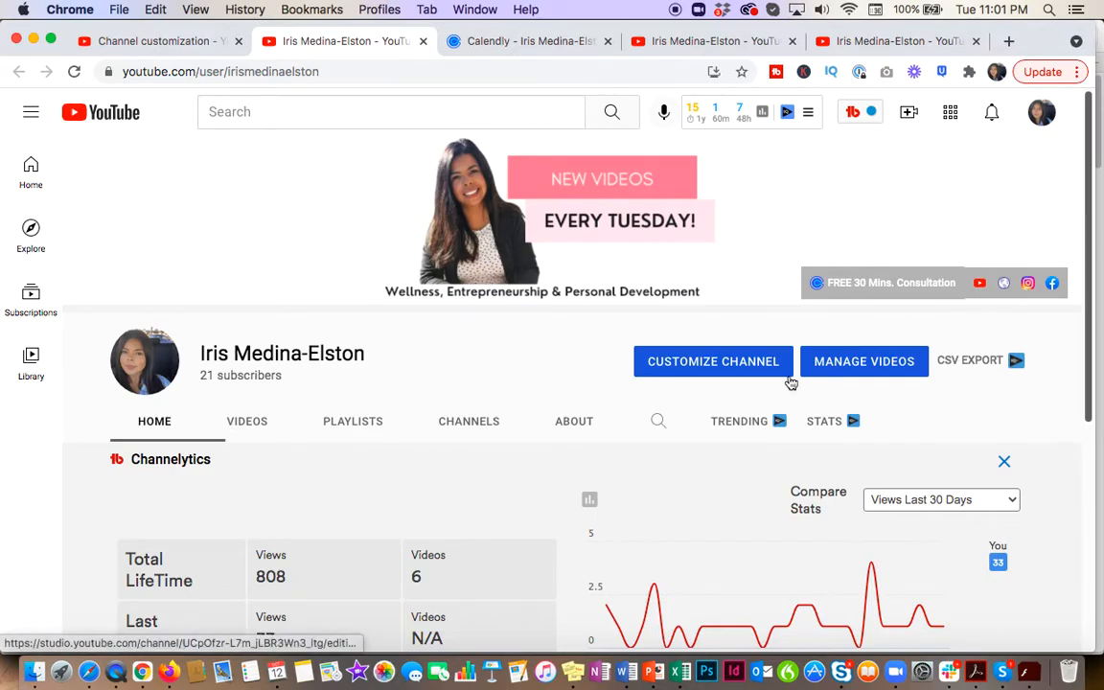
{"action": "mouse_move", "coordinate": [244, 273]}
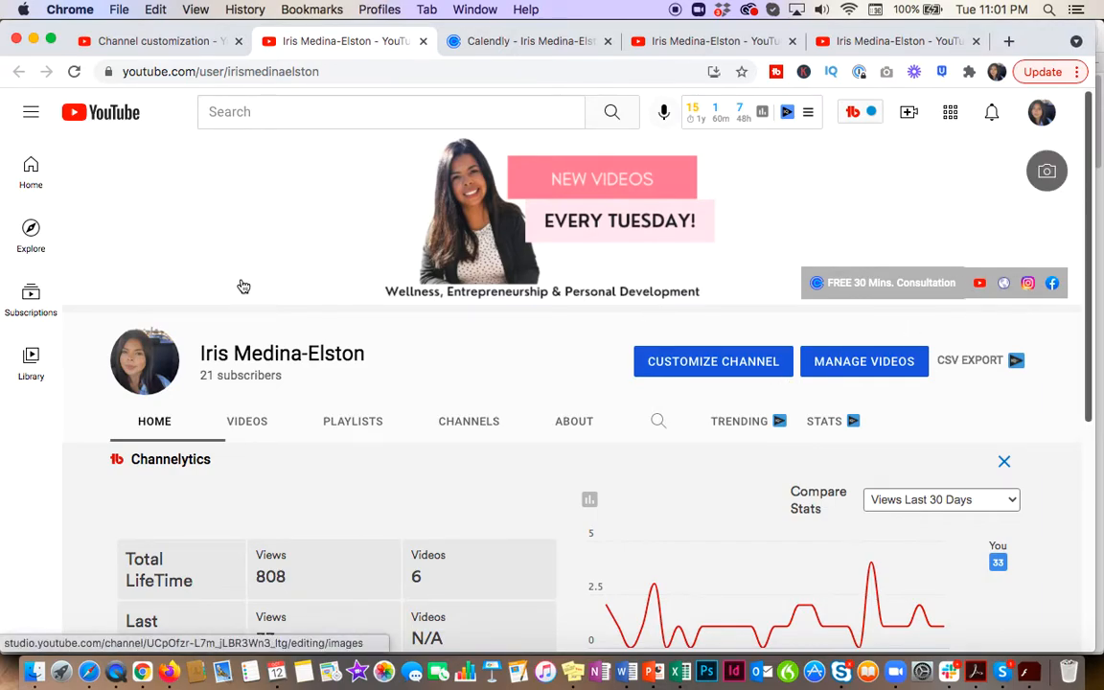